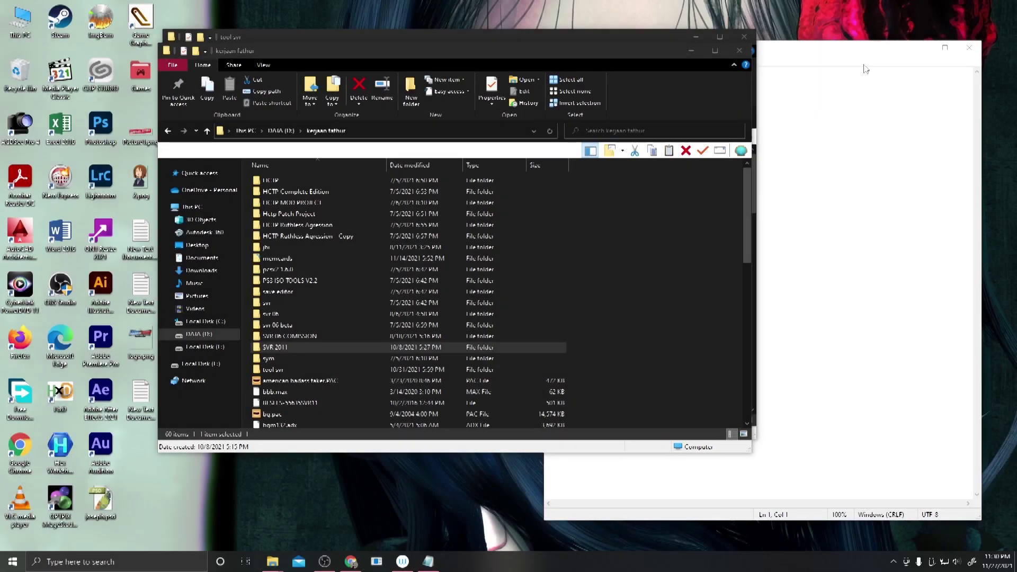
Write the opening lines "HI EVERYBODY," and "IT'S BEEN A WHILE I MAKE TUTORIAL VIDEO" in the Notepad document.
left_click(855, 55)
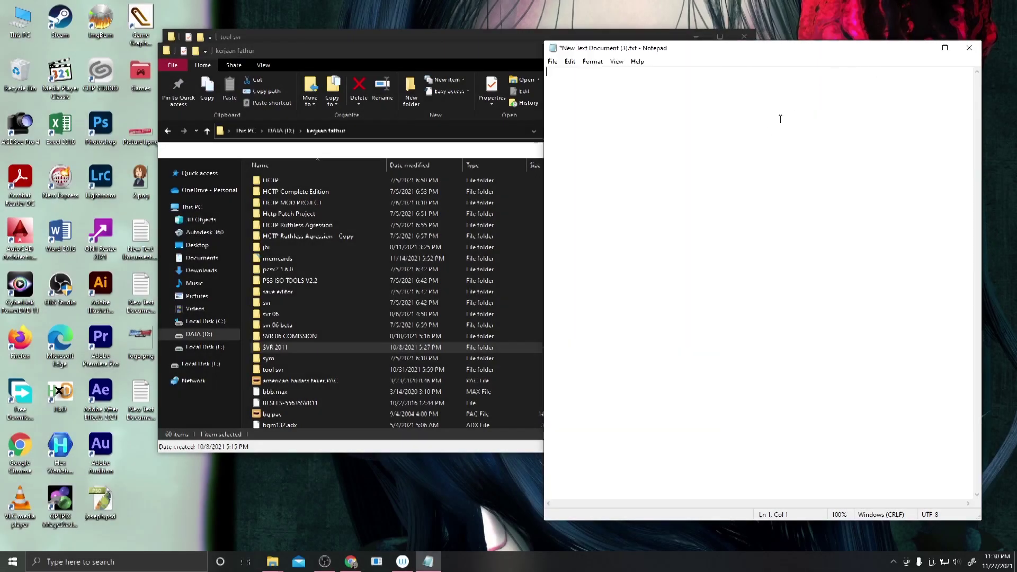
type("111")
type("EVERYBODY")
type("S BEEN A W")
type("HILE I MAK")
type("E TUTORIAL ")
type("V")
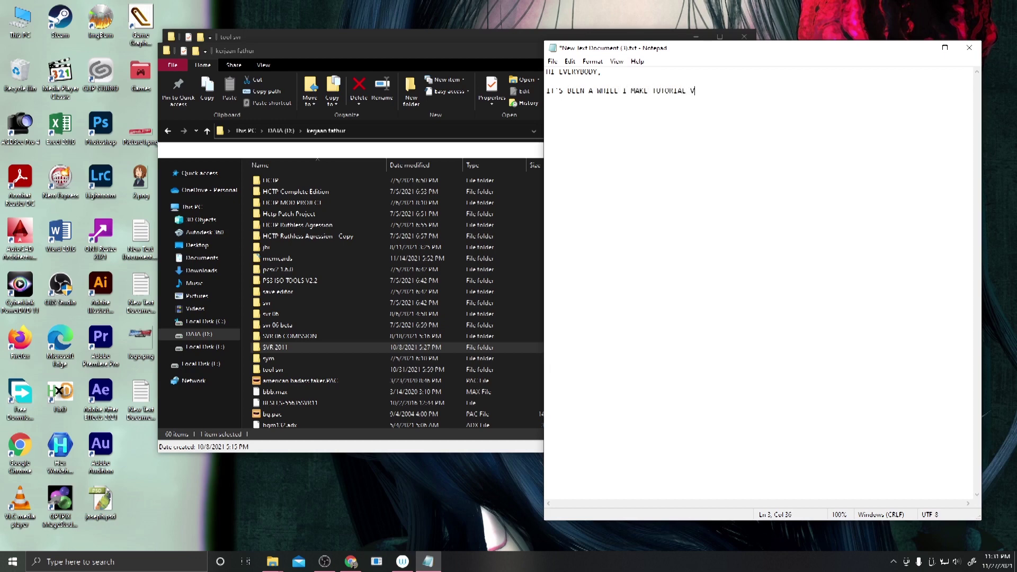
type("IDEO")
type("E")
Add the lines "TODAY I WILL MAKE TUTORIAL ABOUT" and "HOW TO UPDATE ARC FILE" below the greeting.
type("TODA")
type("Y I WILL MAKE")
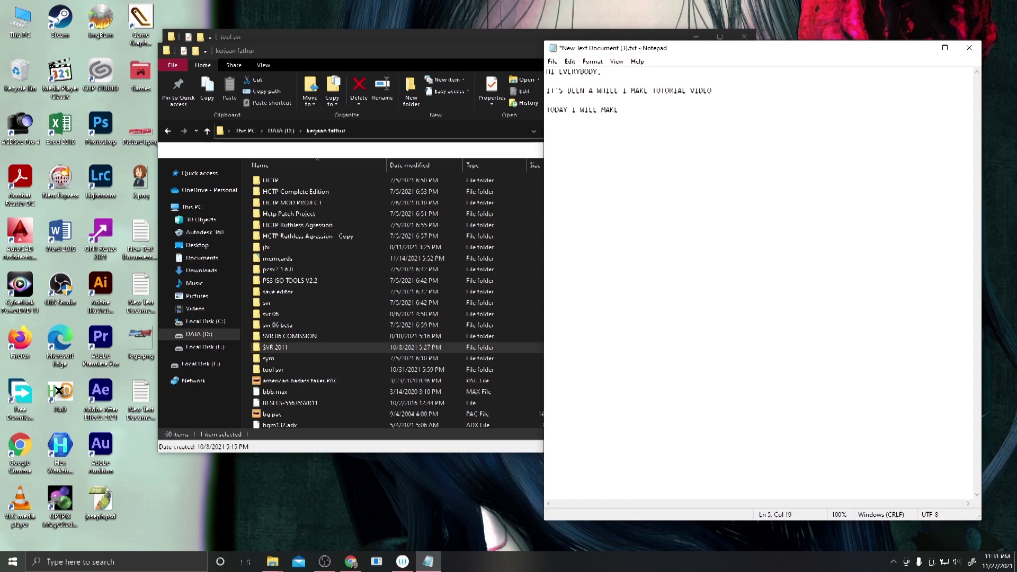
type(" TUTORIAL ABOUT")
type("HOW ")
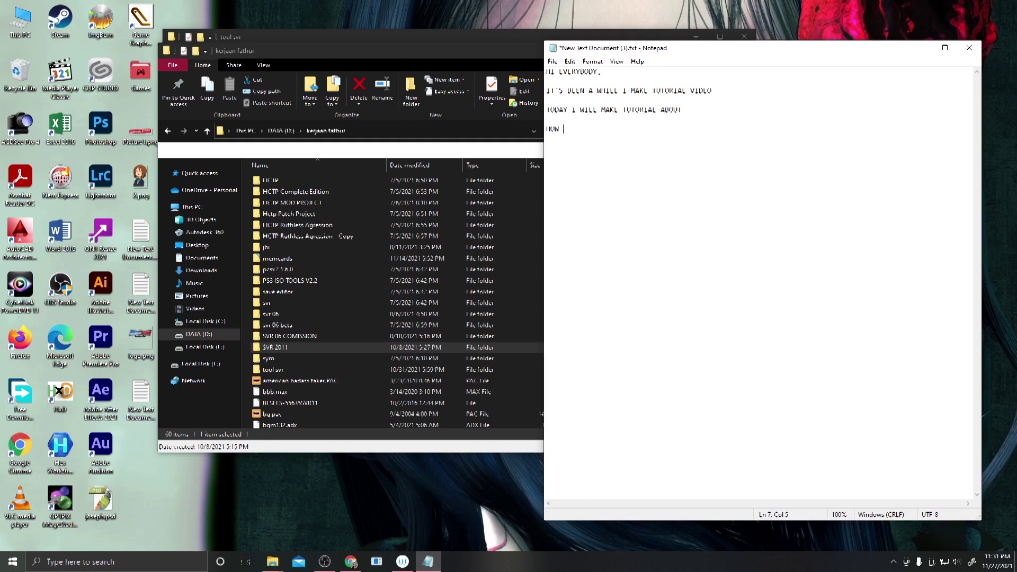
type("TO UPDATE")
type(" ARC FI")
Add the lines "IT WORK FOR ALL WWE GAMES" and "ON THIS CASE I WILL USE SVR 2011" to the notes.
type("WORK FOR AL")
type("L WWE GAMES")
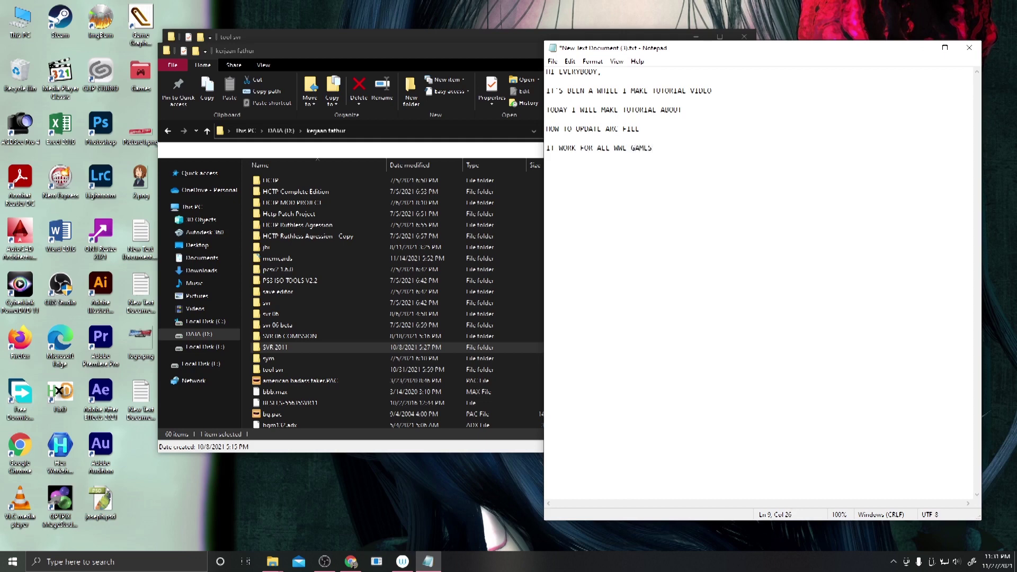
key("Return")
type("ON THIS CASE I WILL USE SVR 2011")
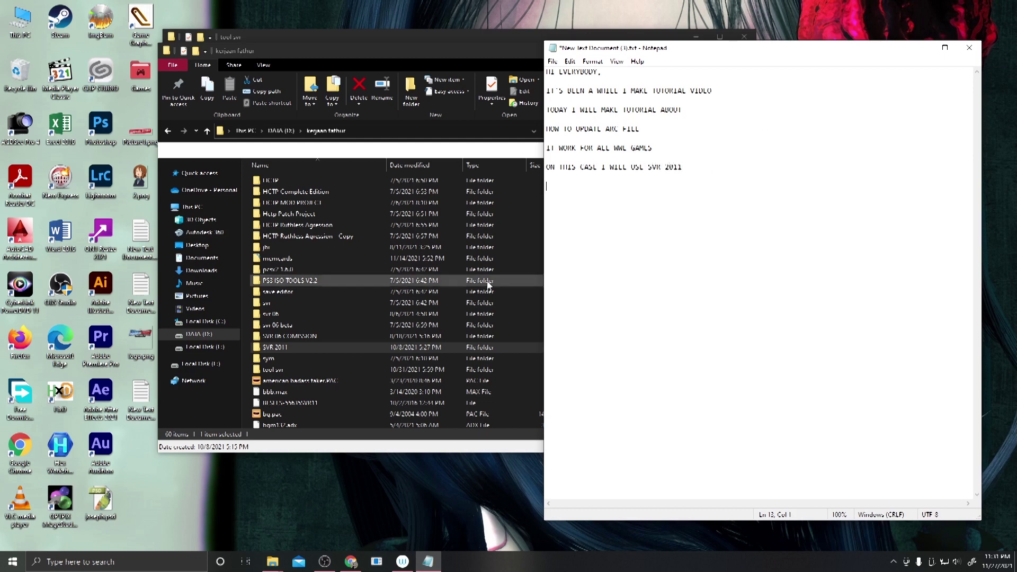
Open the SVR 2011 folder and launch Hex Workshop, dismissing its startup notice and placing its window beside the notes.
double_click(275, 347)
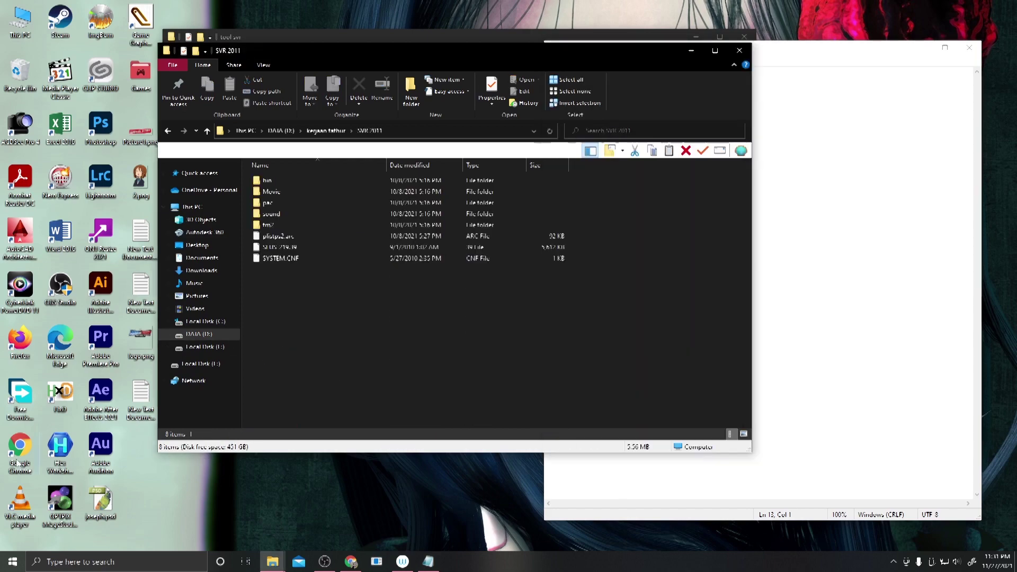
double_click(60, 446)
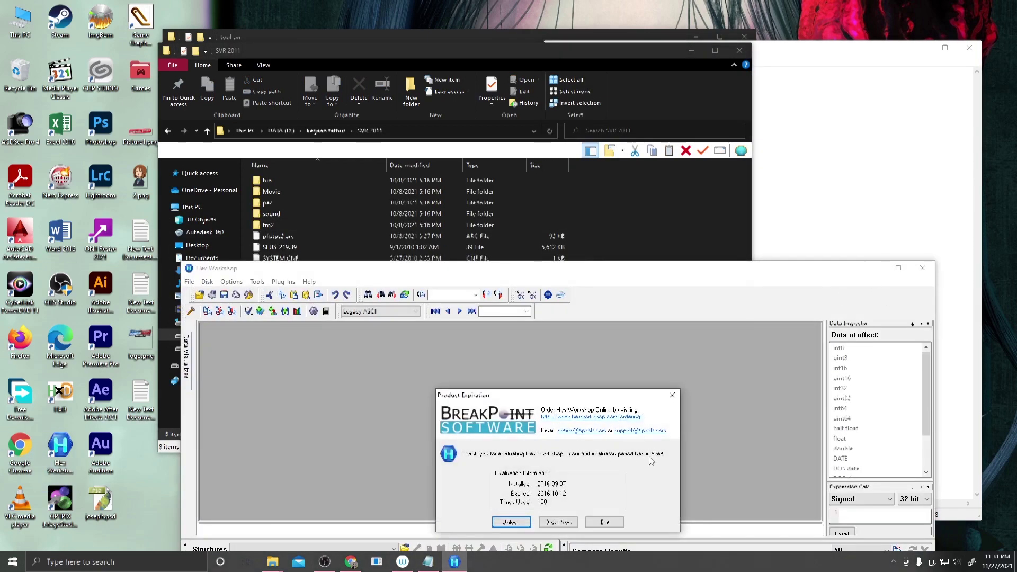
left_click(605, 522)
left_click_drag(605, 268, 472, 249)
Add the line "ALL YOU NEED IS HEX EDITOR" to the Notepad notes.
left_click(765, 155)
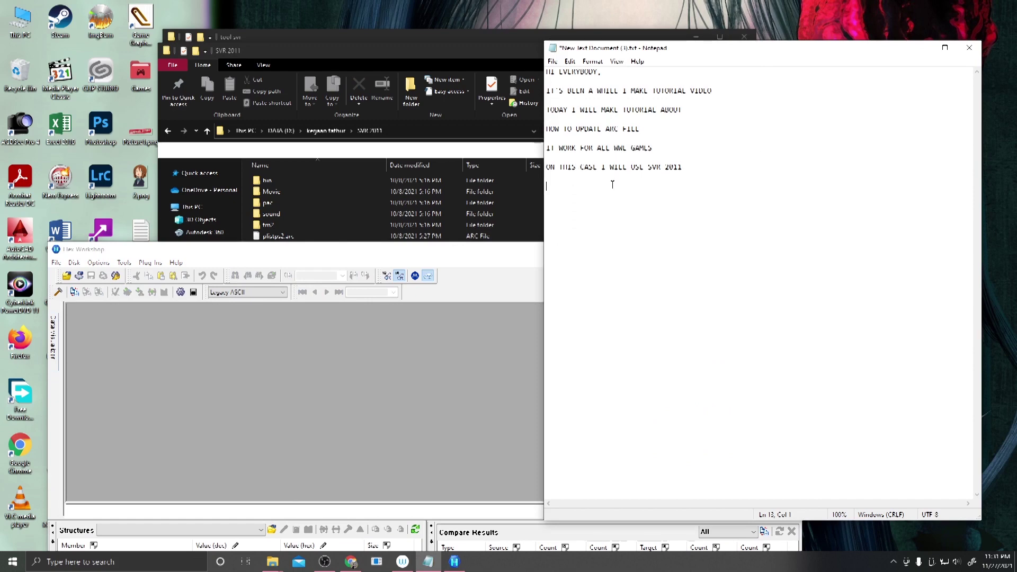
type("YOU NEED IS I")
type("EX EDITOR")
Add the notes "FOR EXAMPLE I WANT TO MAKE UPDATE FOR CH PAC FILES" and "OPEN THE ARC FILE ON HEX EDITOR".
left_click(352, 237)
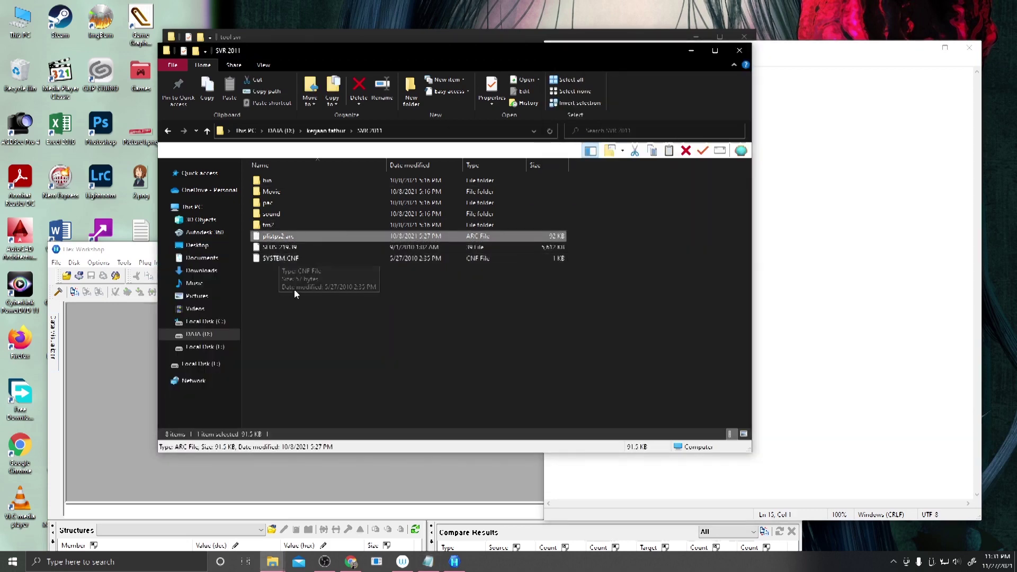
left_click(844, 263)
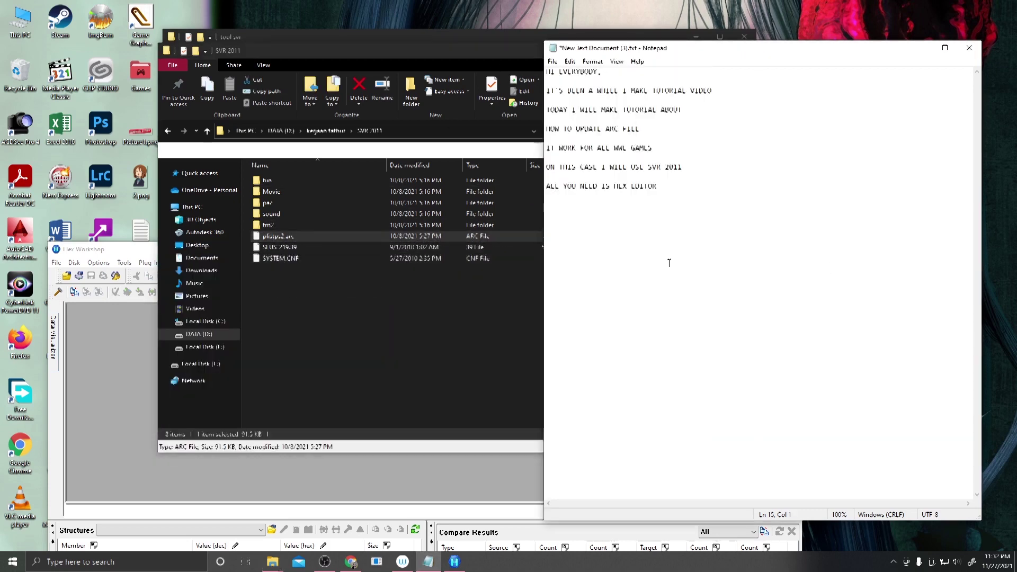
type("FOR LXAMPLE I WANT TO MAKE UPDATE FOR")
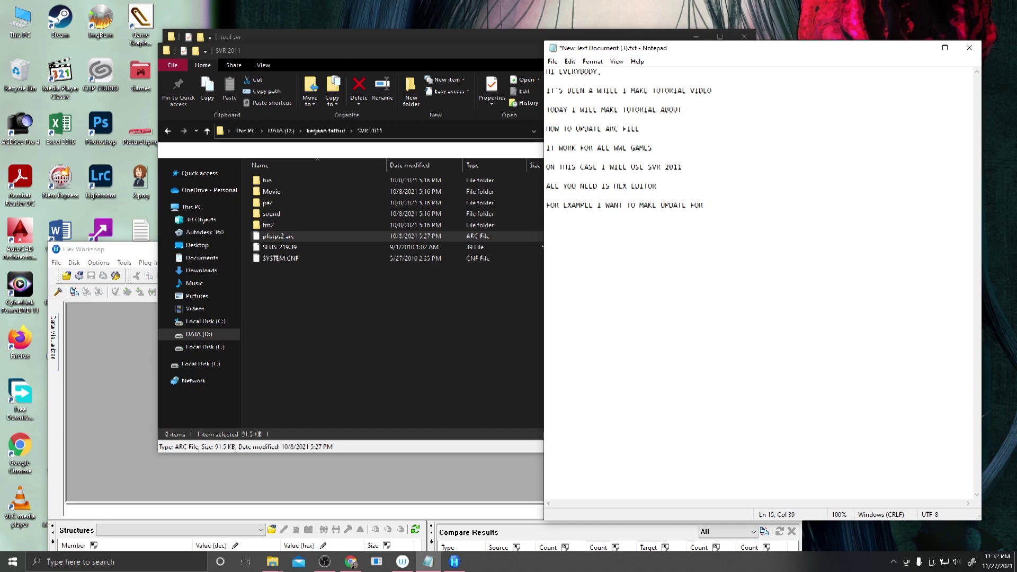
type(" CH PAC FILES")
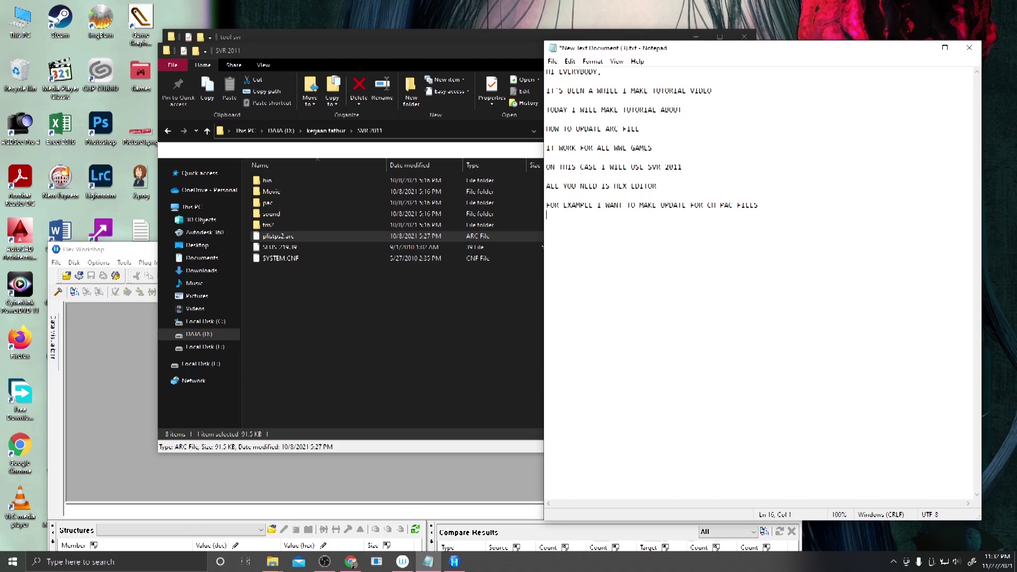
type("OPEN THE ARC FILE ON HEX EDITOR")
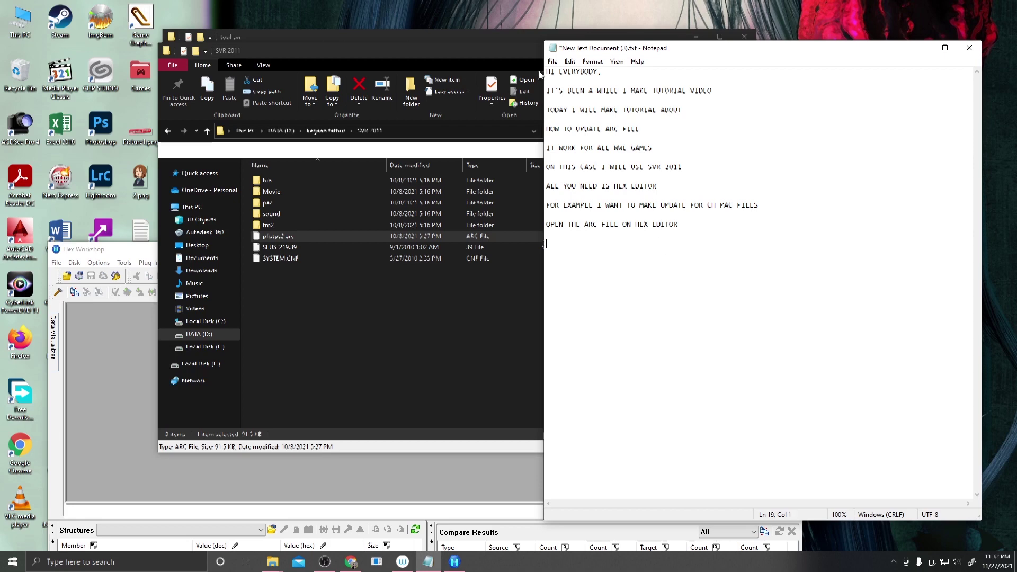
Open plistps2.arc from the SVR 2011 folder in Hex Workshop.
left_click_drag(273, 235, 151, 345)
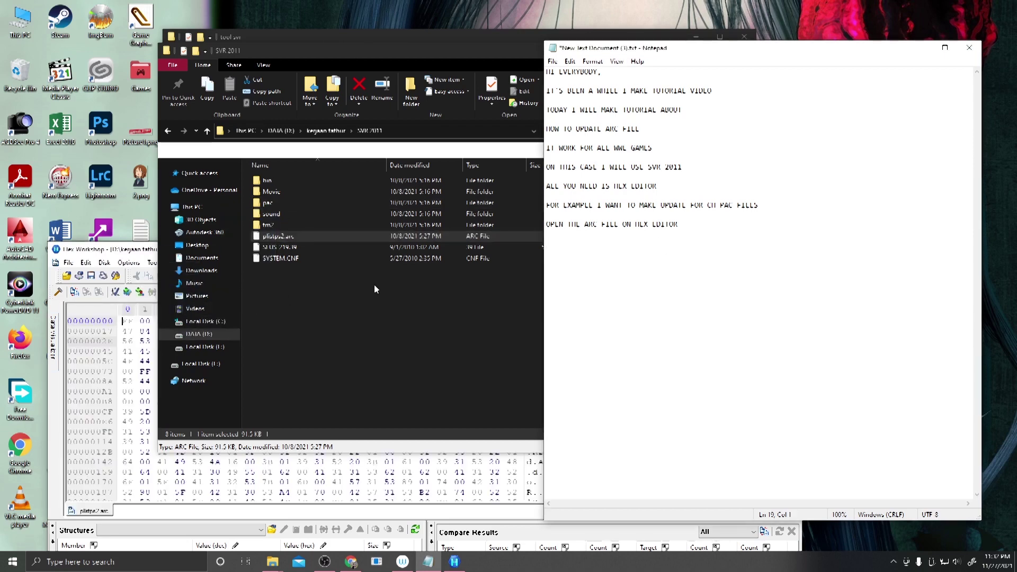
Delete the backup file ch3.pac.bak from the ch folder inside SVR 2011's pac folder.
left_click(274, 204)
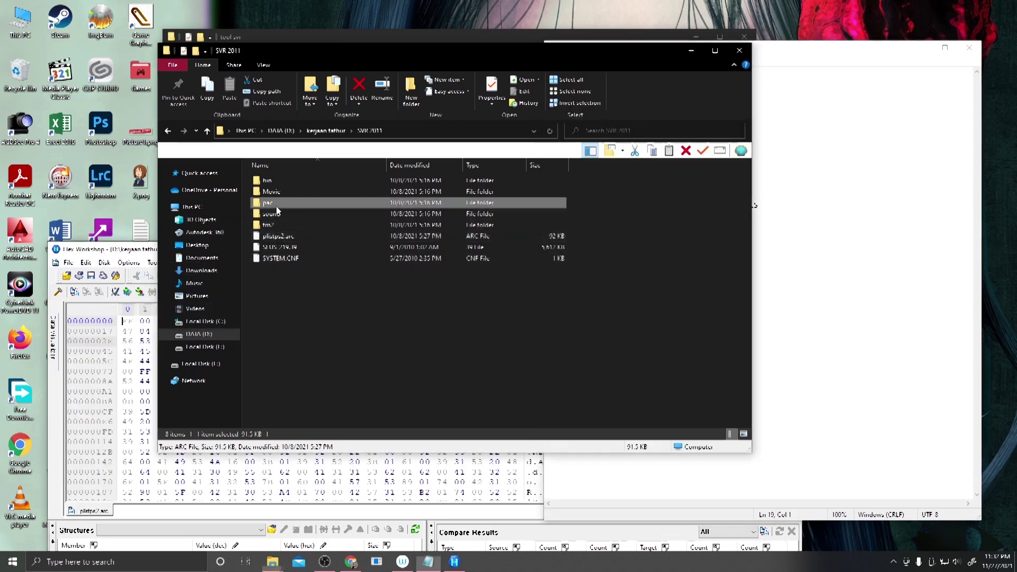
double_click(276, 207)
double_click(273, 194)
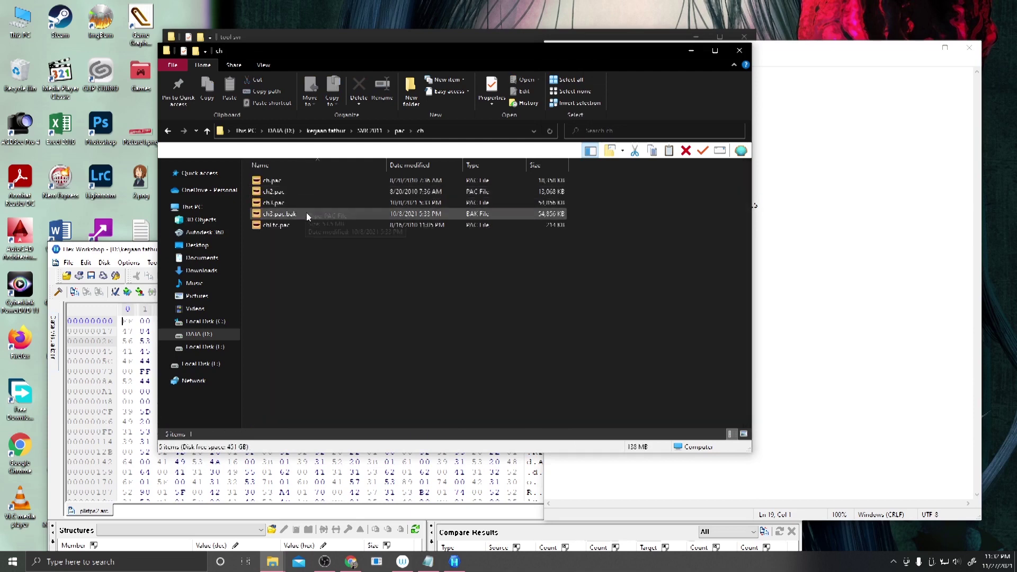
left_click(283, 213)
key("Delete")
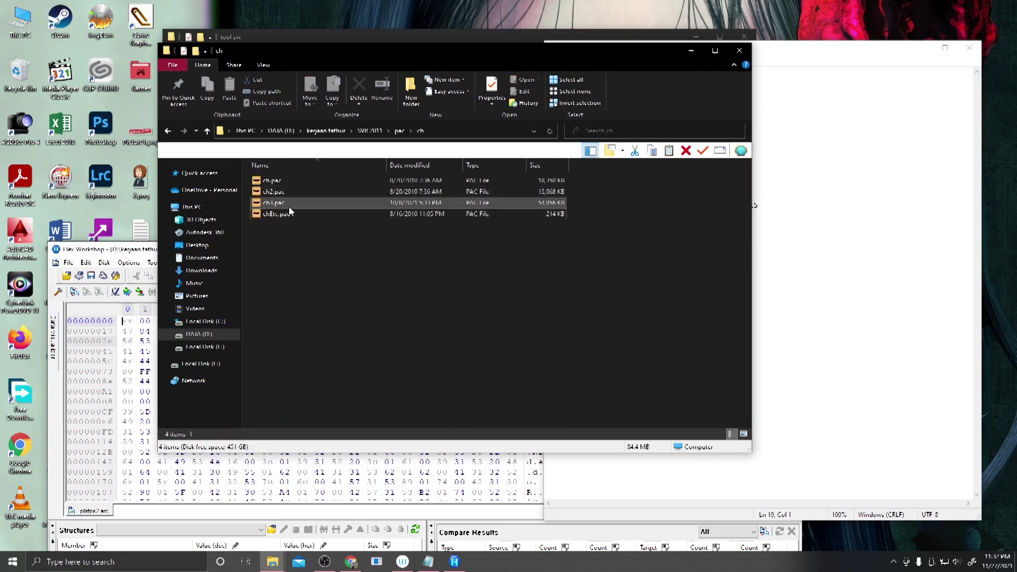
Open ch3.pac in PAC Editor and start a file injection for the entry EMD3\00016001.pac.
double_click(287, 205)
left_click(790, 54)
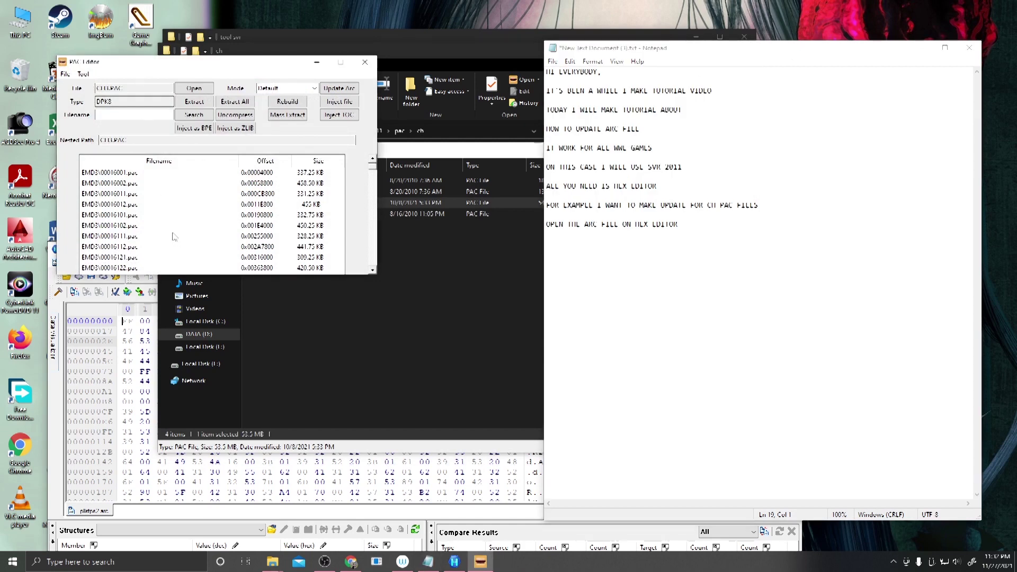
left_click(136, 173)
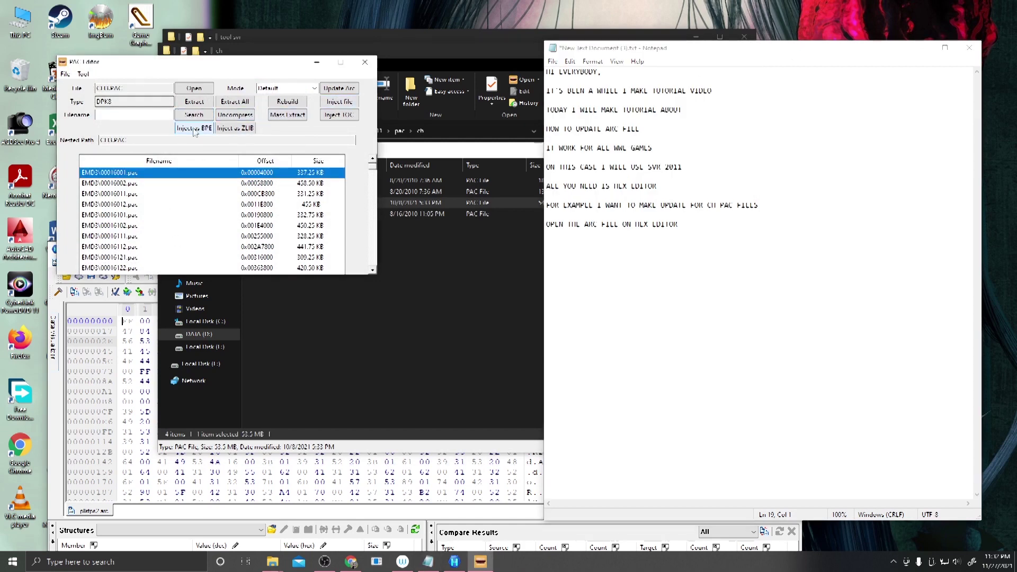
left_click(333, 102)
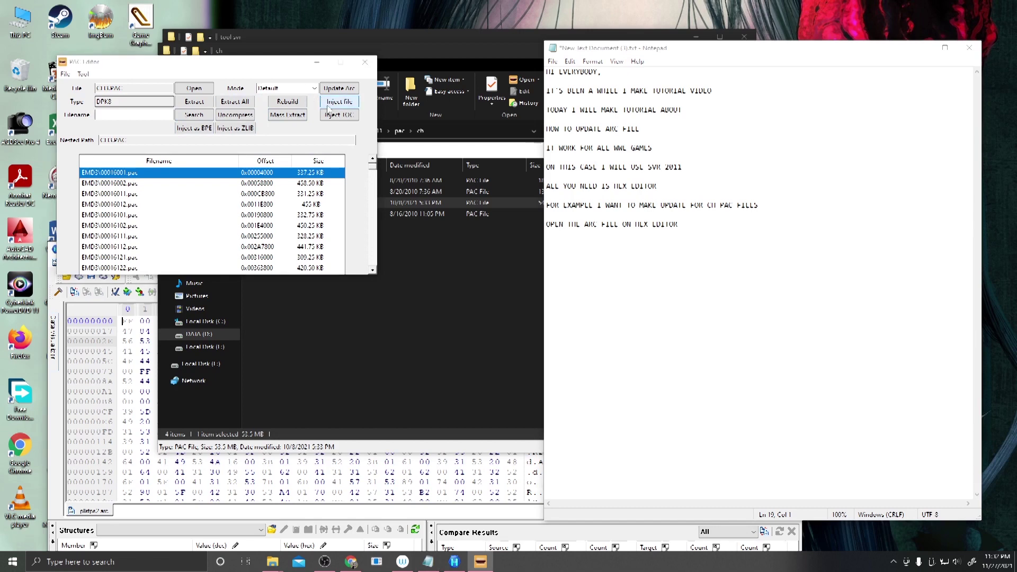
Add the line "THIS CASE I HAVE NOT MODIFIED MY CH PAC YET" to the Notepad notes.
left_click(642, 249)
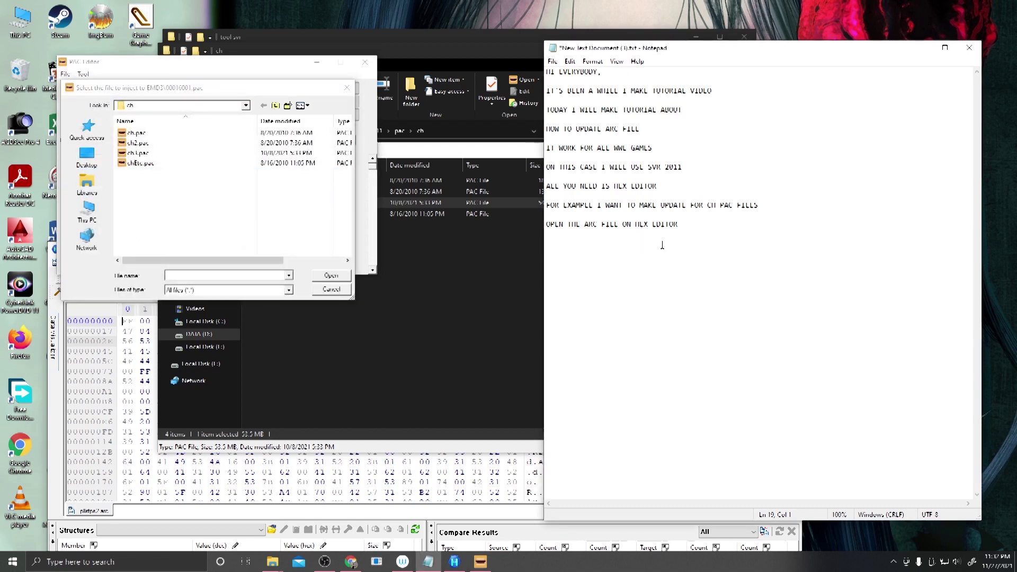
key("BackSpace")
key("BackSpace")
type("THIS CASE I HAVE NOT MODIFIED MY CH PAC ")
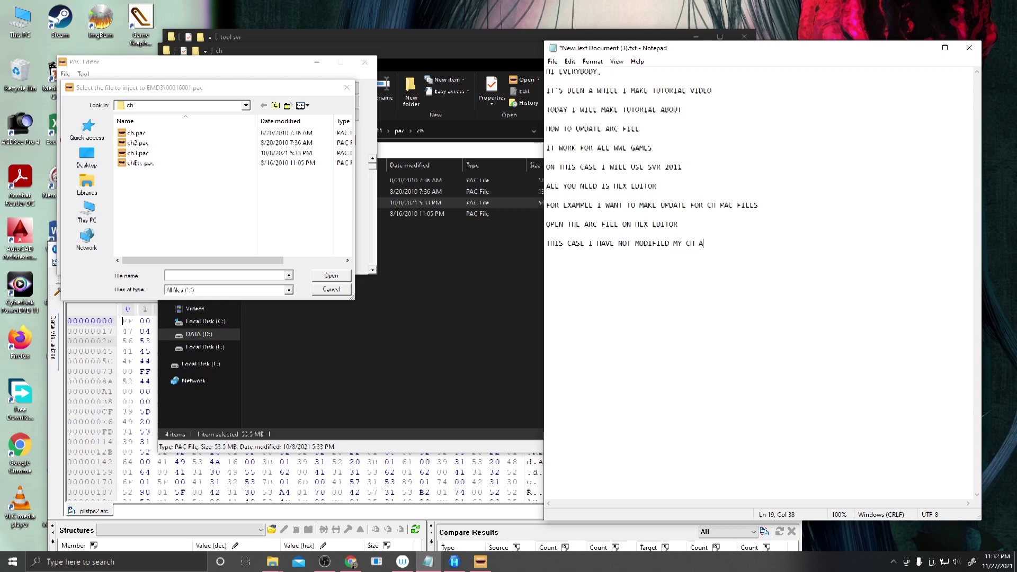
type("YET")
key("Return")
key("Return")
Inject Batista Wrestlemania 21.pac from the svr folder under Paid-sculpted Mod into the EMD3\00016001.pac entry.
left_click(182, 106)
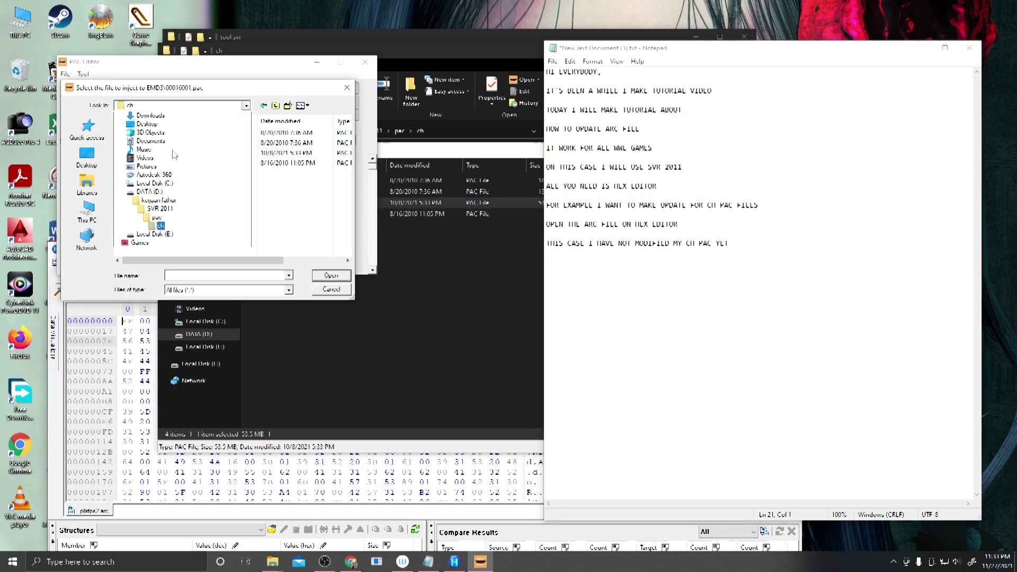
left_click(173, 168)
scroll(172, 167, "up", 1)
double_click(171, 163)
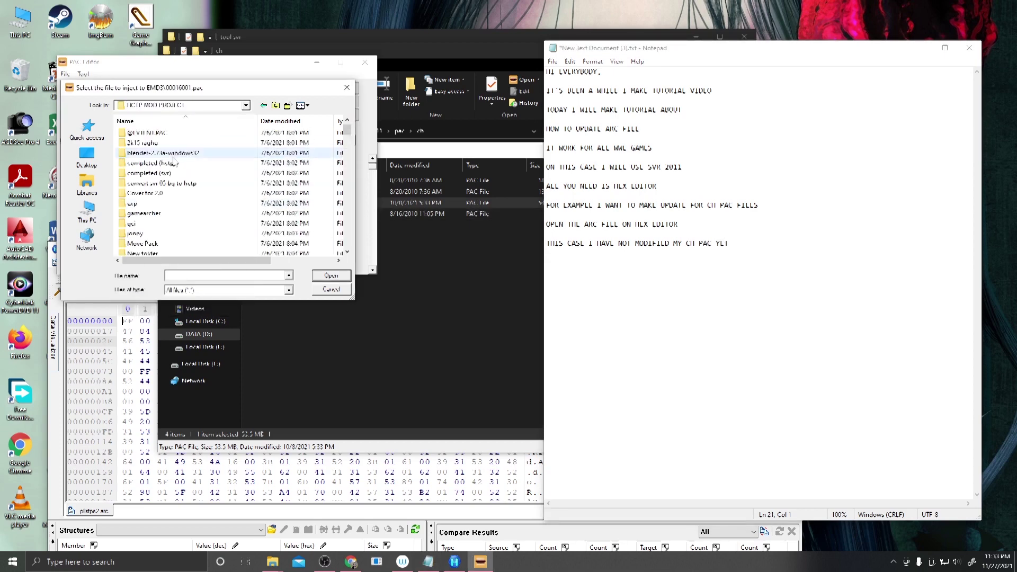
double_click(168, 175)
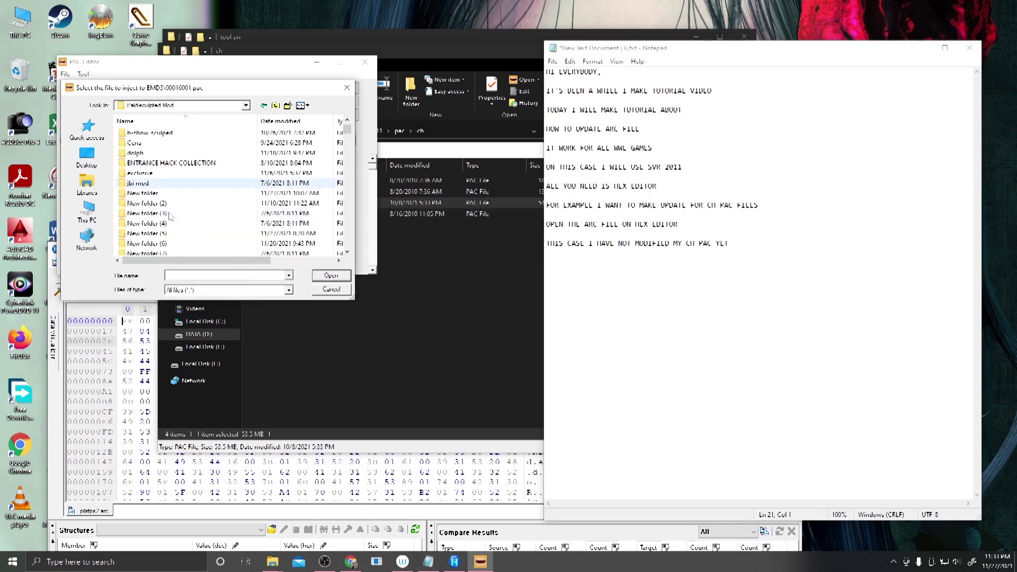
scroll(171, 215, "down", 1)
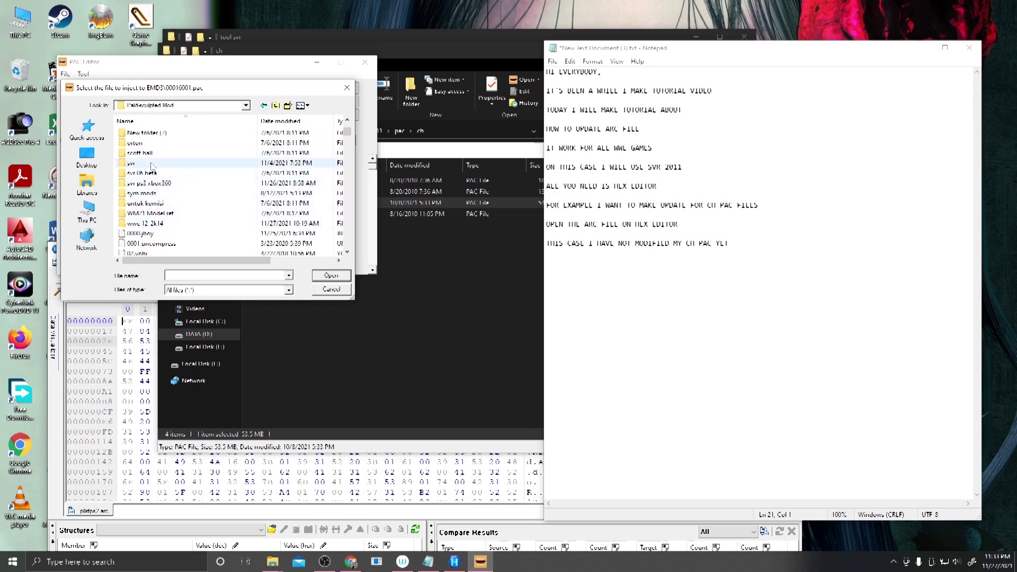
double_click(150, 164)
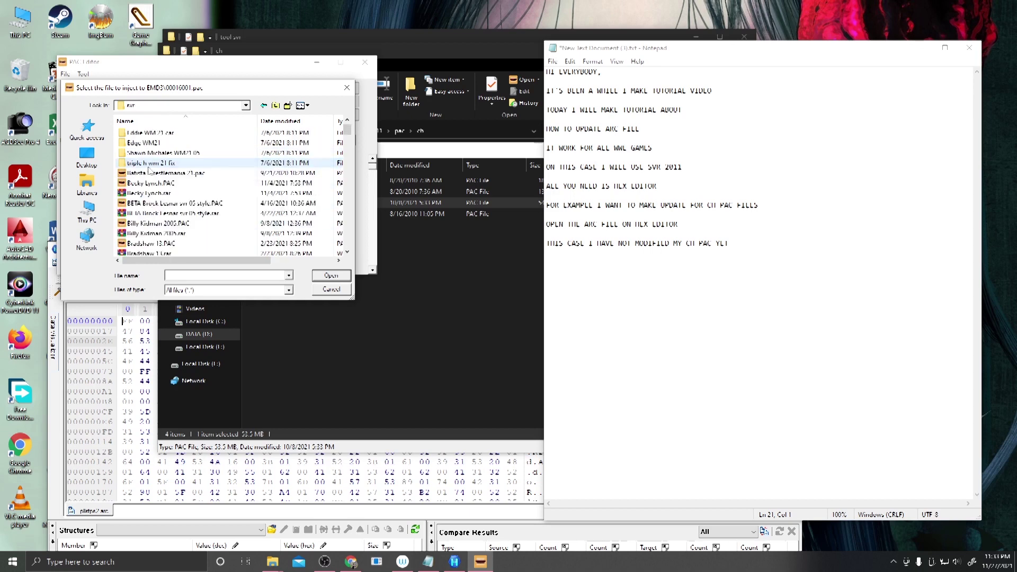
scroll(171, 171, "up", 2)
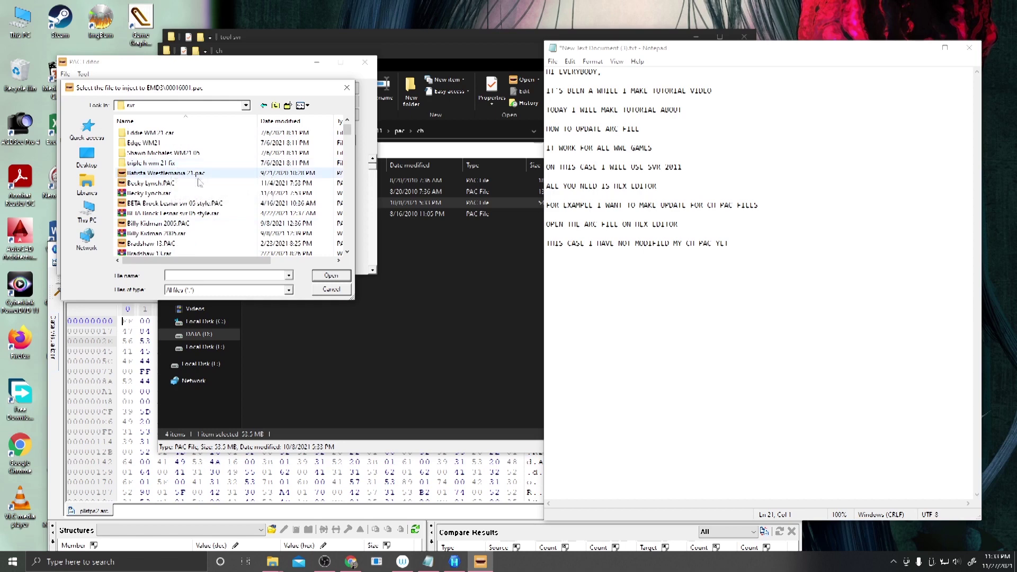
double_click(191, 176)
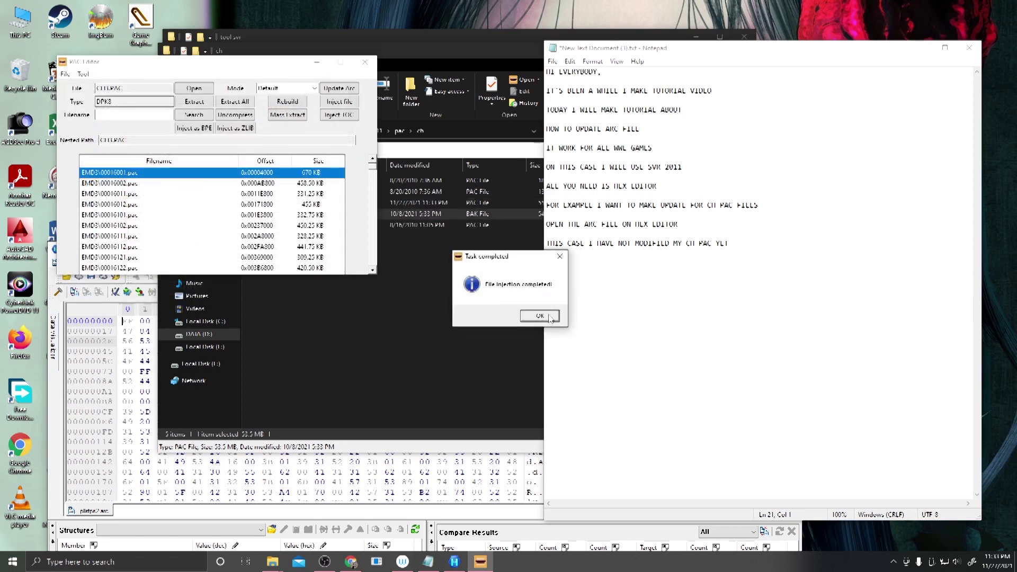
left_click(549, 314)
Inject Batista Wrestlemania 21.pac from the same svr mod folder into the EMD3\00016002.pac entry.
left_click(188, 184)
left_click(338, 101)
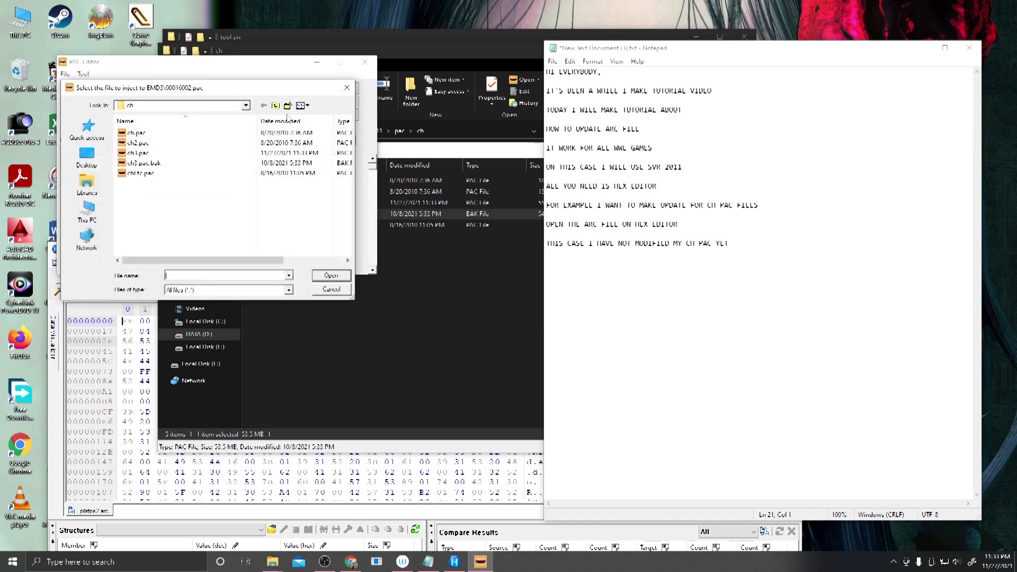
left_click(206, 105)
left_click(173, 269)
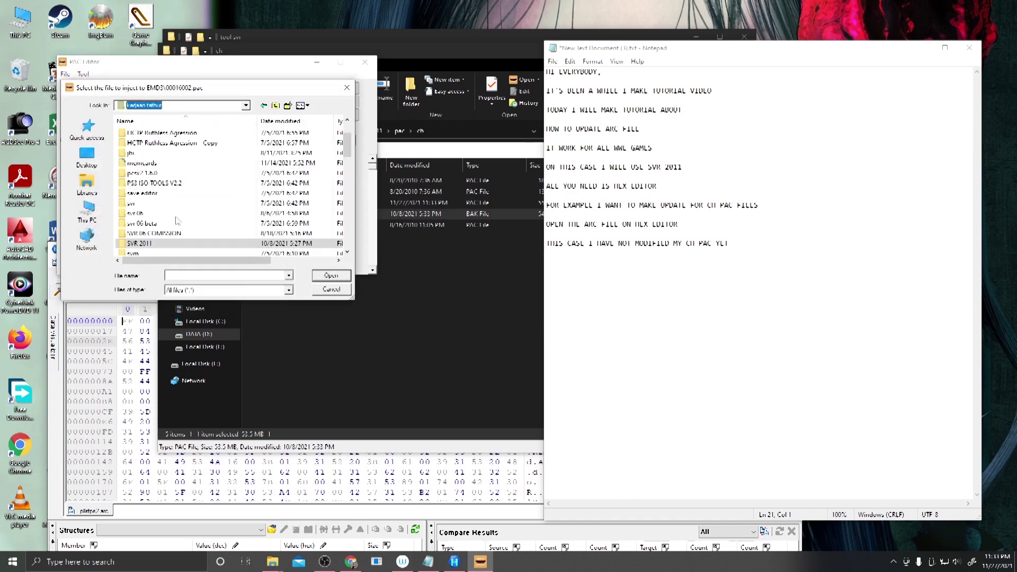
double_click(172, 157)
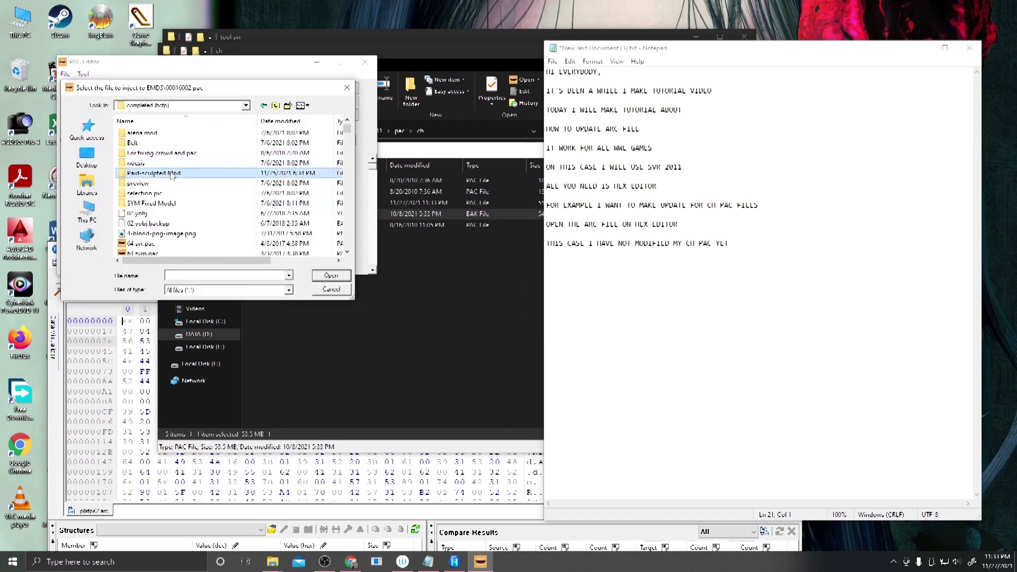
double_click(156, 173)
double_click(144, 214)
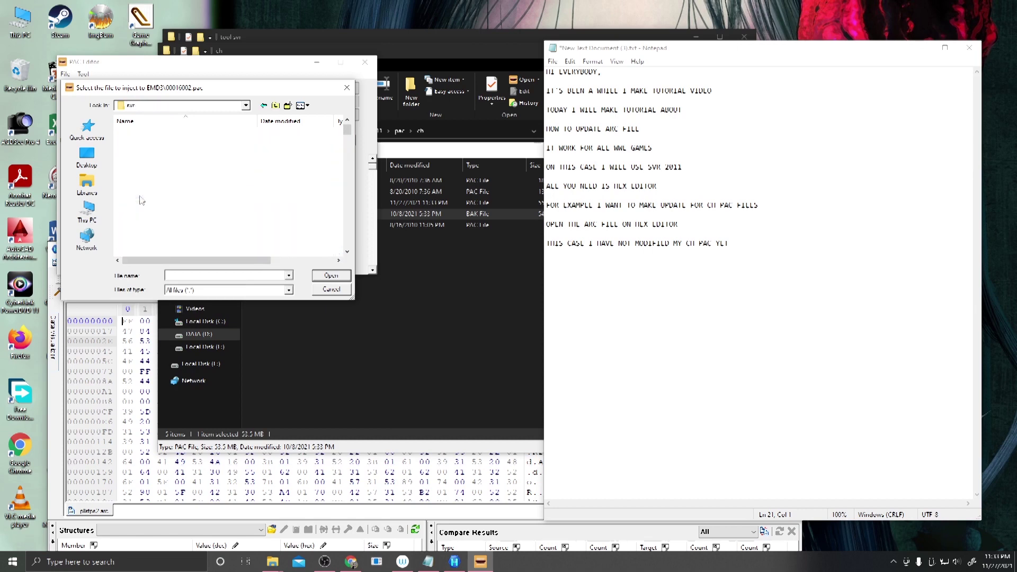
double_click(154, 174)
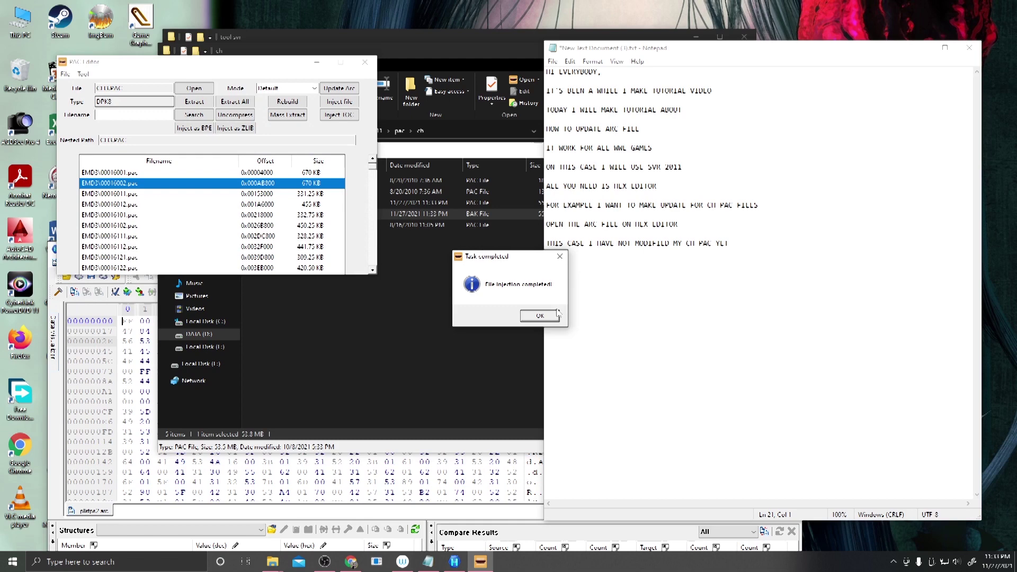
Acknowledge the completed injection, close PAC Editor, and delete ch3.pac.bak from the ch folder.
left_click(540, 316)
left_click(365, 62)
left_click(336, 235)
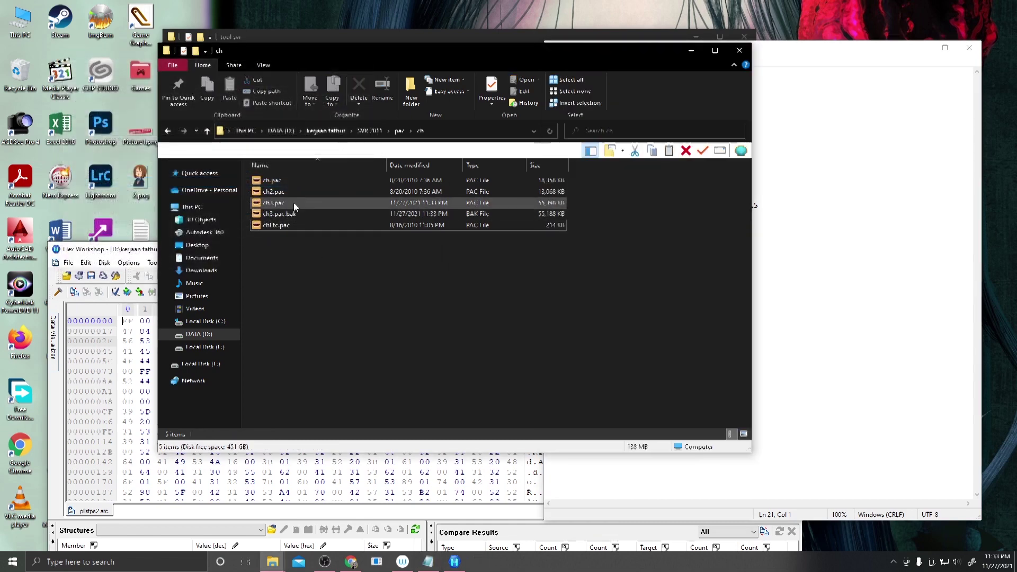
left_click(296, 212)
key("Delete")
Add the line "NOW OPEN THE NEW CH PAC" to the Notepad notes.
left_click(793, 293)
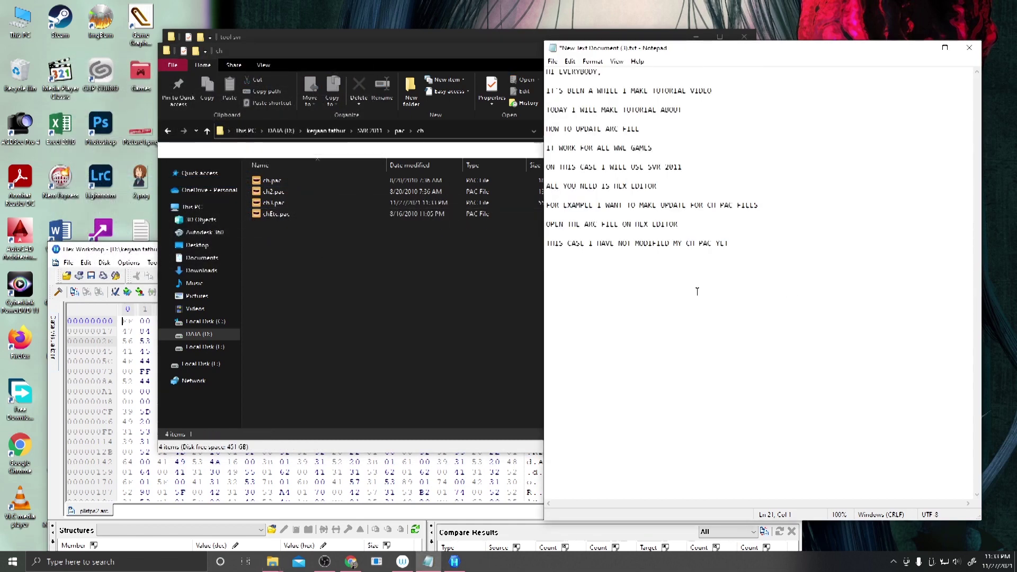
type("NOW OPEN IT")
type("E NEW CH PAC")
Open ch3.pac in Hex Workshop with 16 bytes per row and locate the EMD3 header.
left_click(345, 286)
left_click_drag(270, 205, 122, 255)
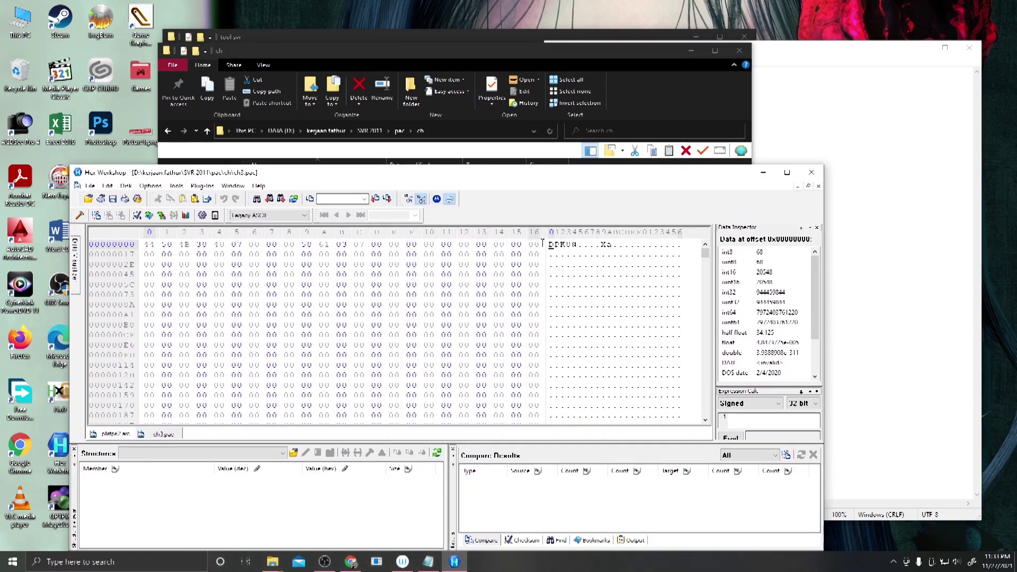
left_click_drag(543, 233, 427, 233)
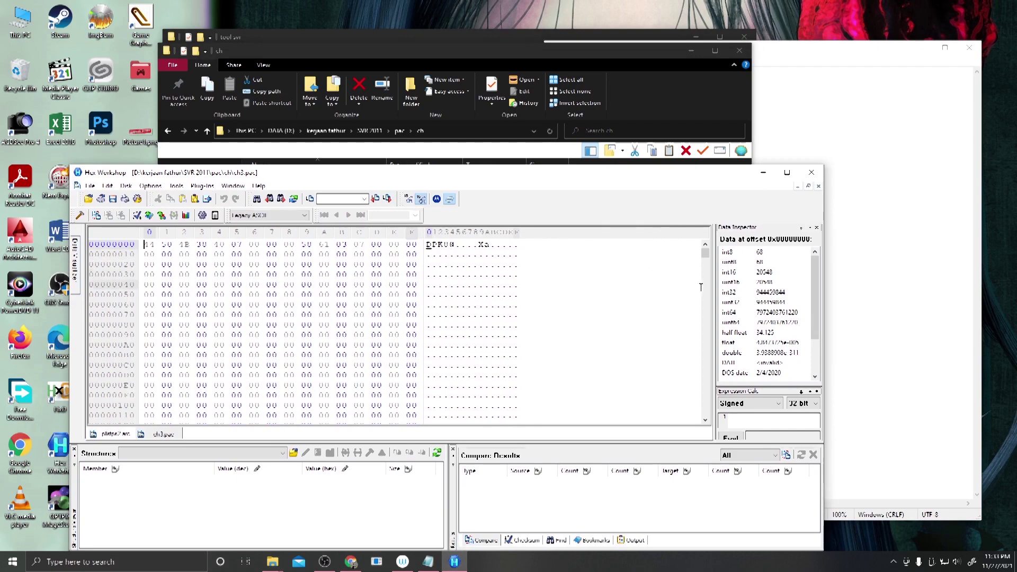
left_click(708, 295)
left_click(708, 294)
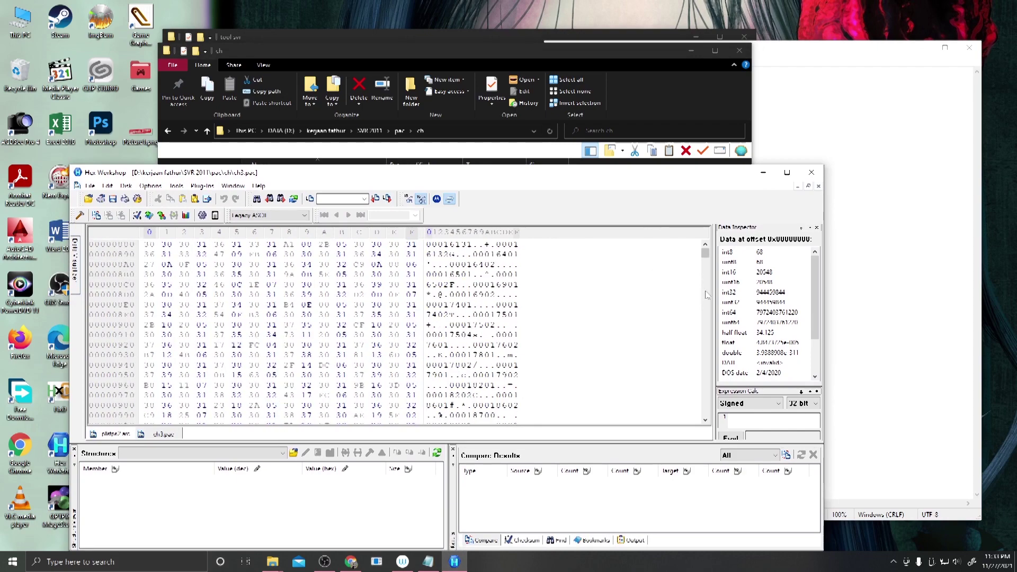
left_click(705, 244)
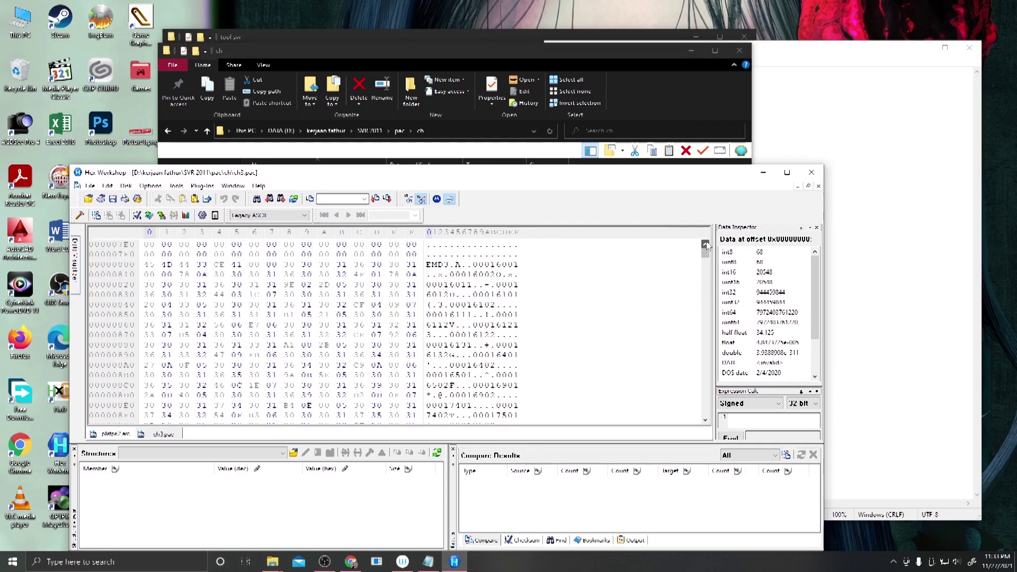
Add the note "SCROLL DOWN TILL YOU GOT EMD3 (IN THIS CASE AS EVERY PAC FILE HAVE DIFFERENT HEADER)" in Notepad.
left_click(899, 245)
left_click(587, 288)
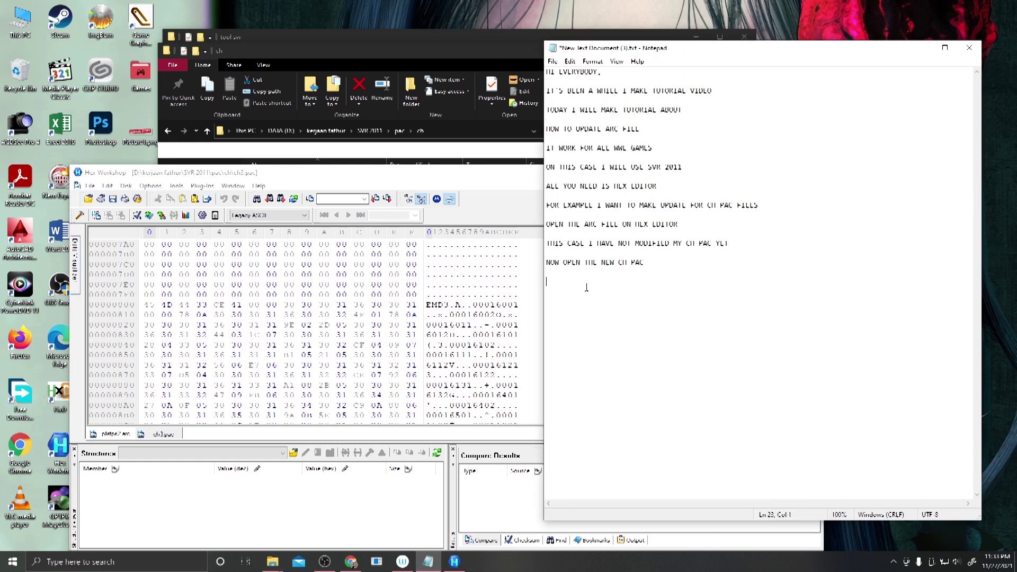
type("SCROLL DO")
type("WN TILL YOU GOT EMD3 (IN THIS CASE AS EVERY")
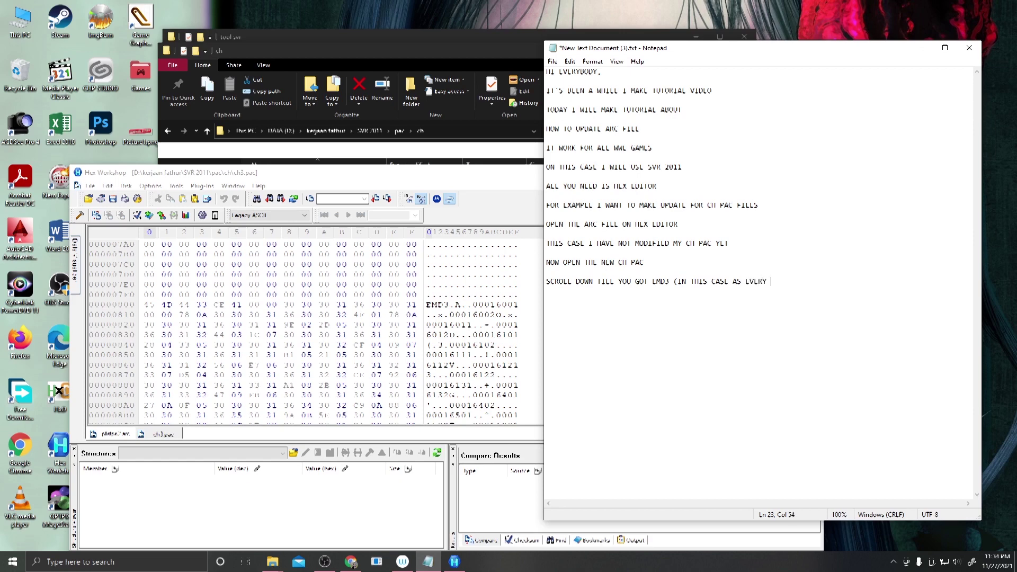
type(" PAC FILE HAVE DIFFERENT HEADER")
Select the four EMD3 header bytes at offset 00000800 in ch3.pac and copy them.
left_click(143, 305)
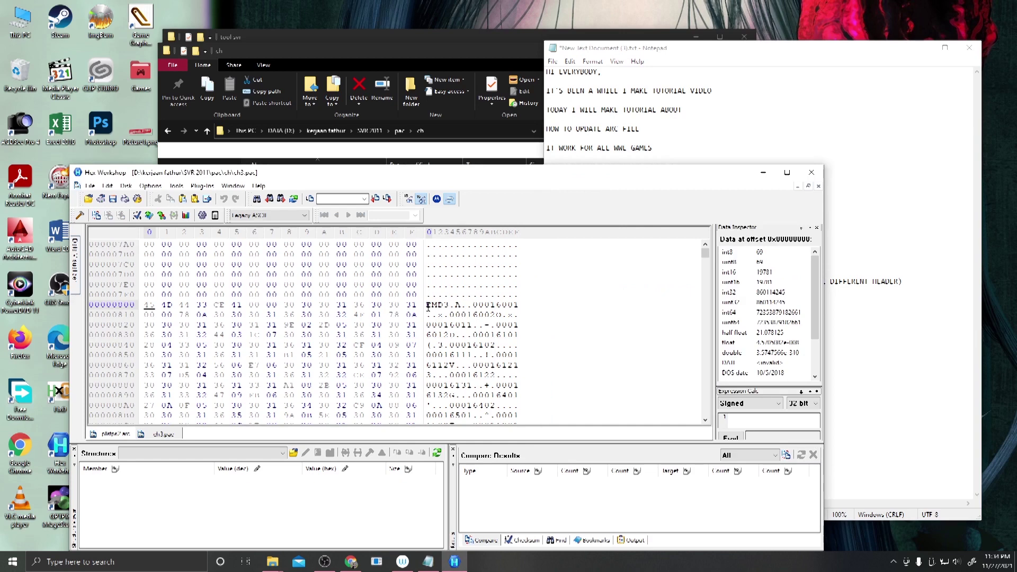
left_click_drag(144, 304, 208, 305)
right_click(446, 305)
left_click(459, 324)
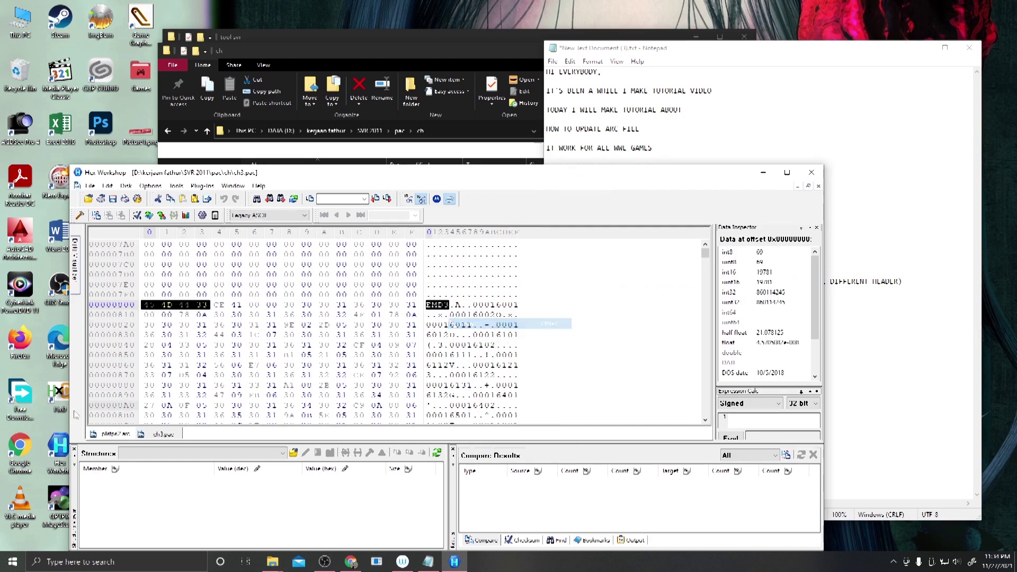
Switch to plistps2.arc in Hex Workshop and narrow its hex view to 16 bytes per row.
left_click(115, 434)
key("alt+Tab")
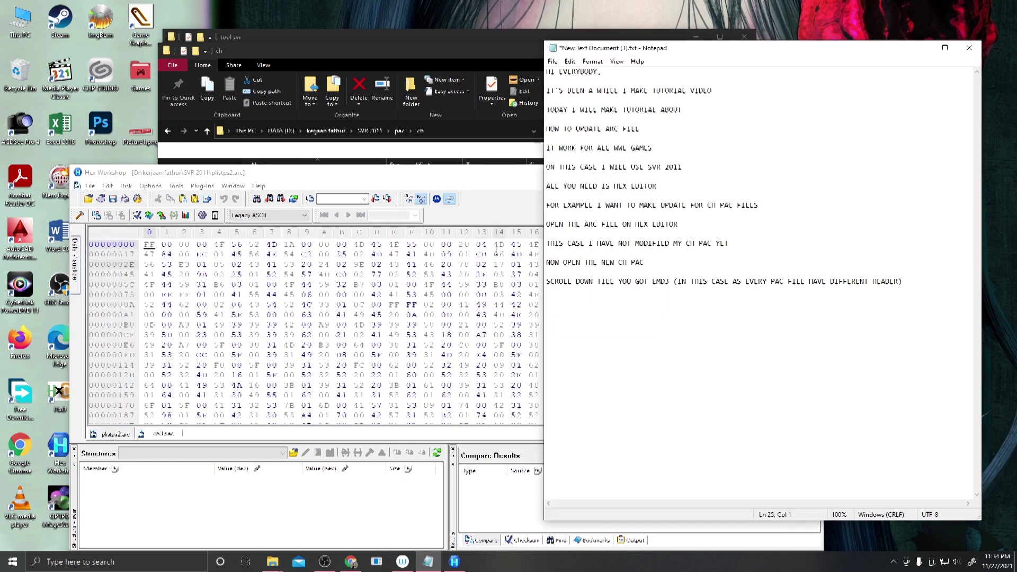
key("alt+Tab")
left_click_drag(561, 225, 413, 233)
Add the line "SEARCH EMD3 ON ARC" to the Notepad notes.
left_click(870, 312)
key("ctrl+f")
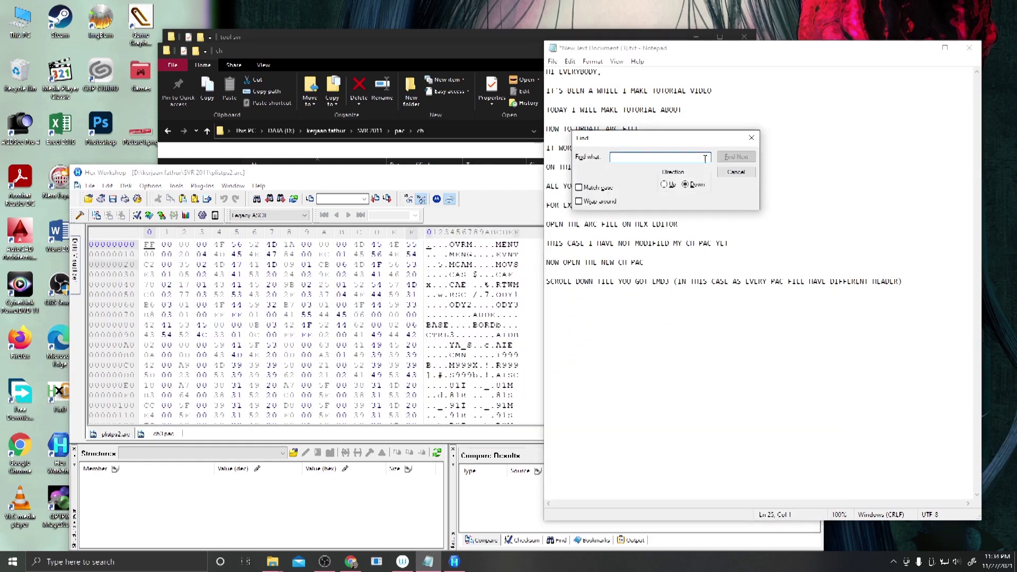
key("Escape")
type("SEARC")
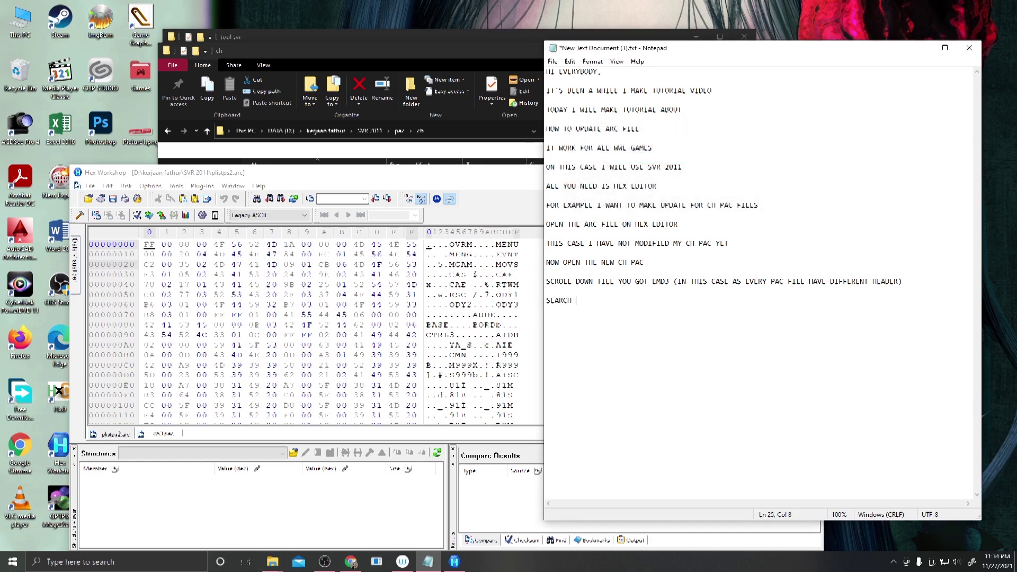
type("H LMD3 ON ARC")
key("Return")
left_click(254, 355)
key("ctrl+f")
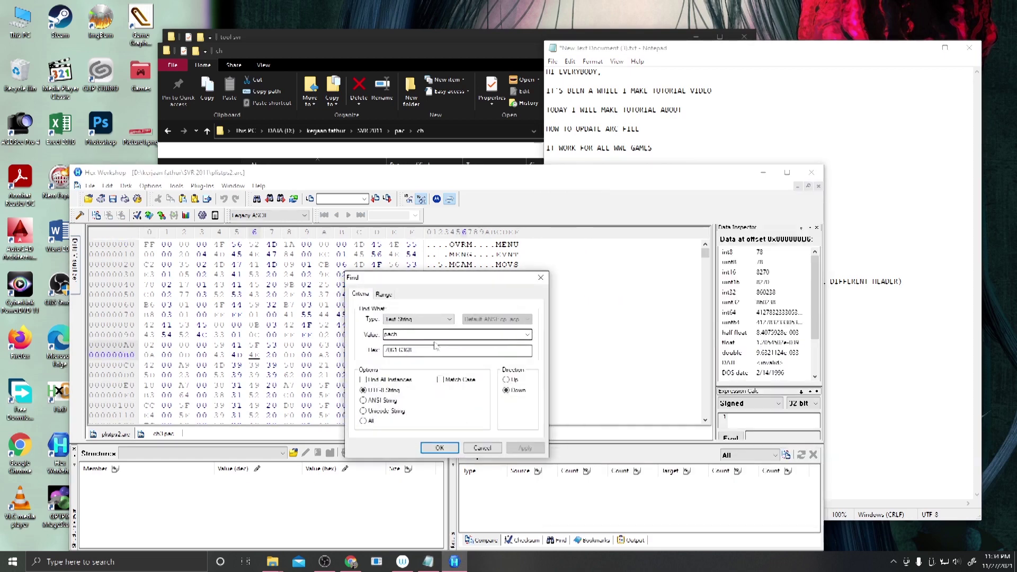
double_click(434, 335)
key("BackSpace")
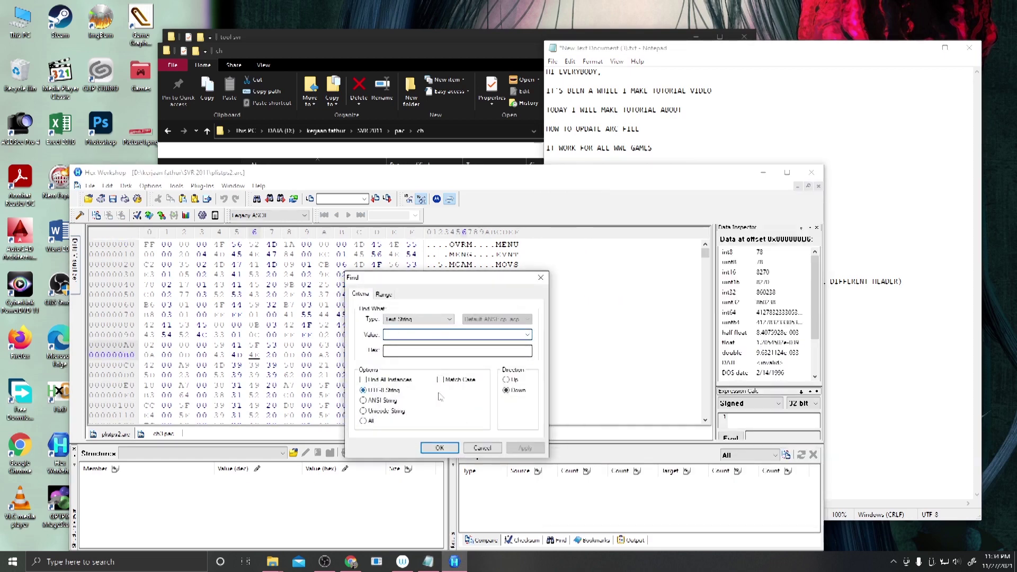
left_click(483, 448)
Copy EMD3 from ch3.pac, find it as a text string in plistps2.arc, and place the cursor at its start.
left_click(163, 434)
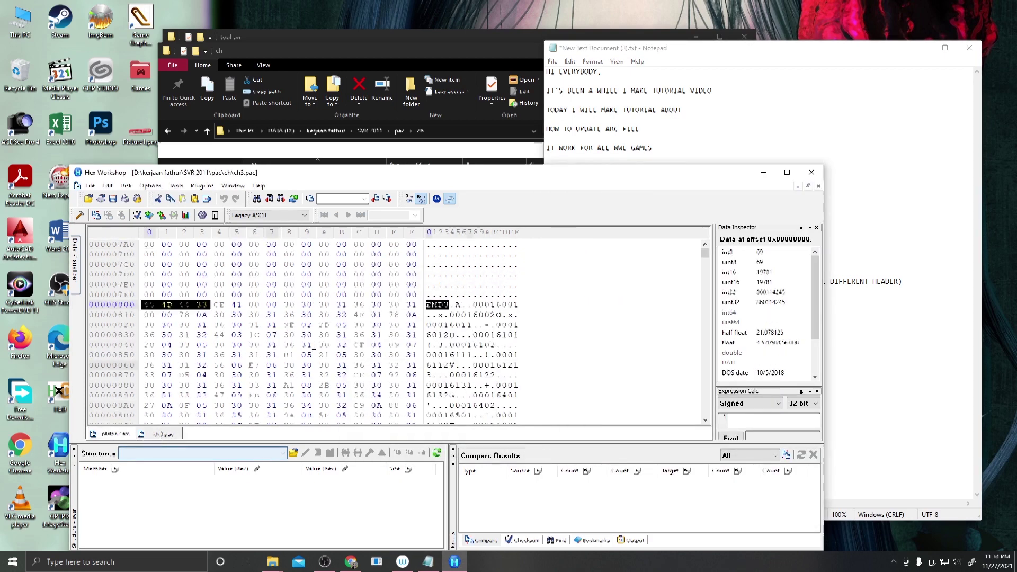
right_click(438, 306)
left_click(461, 325)
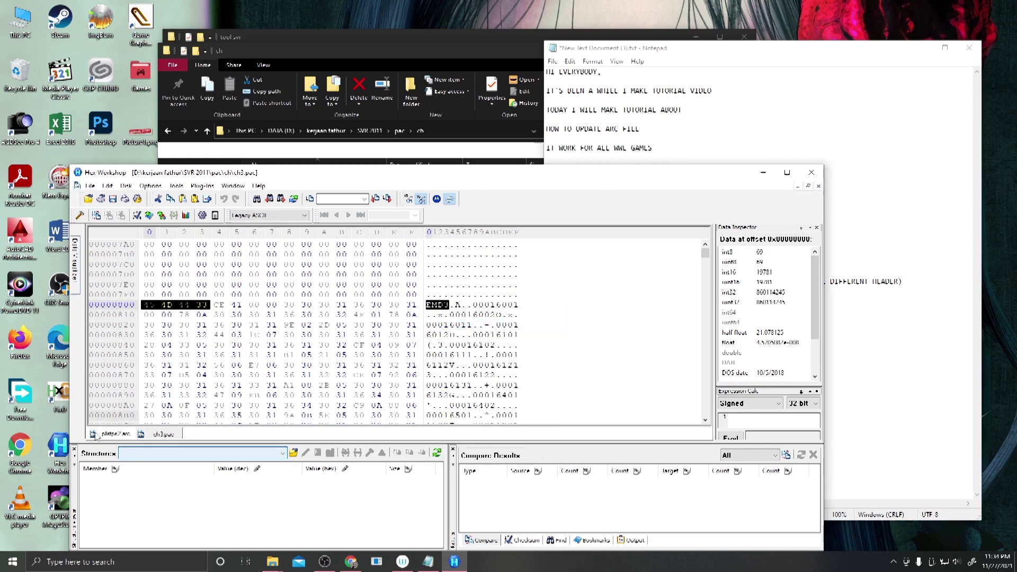
left_click(95, 436)
key("ctrl+f")
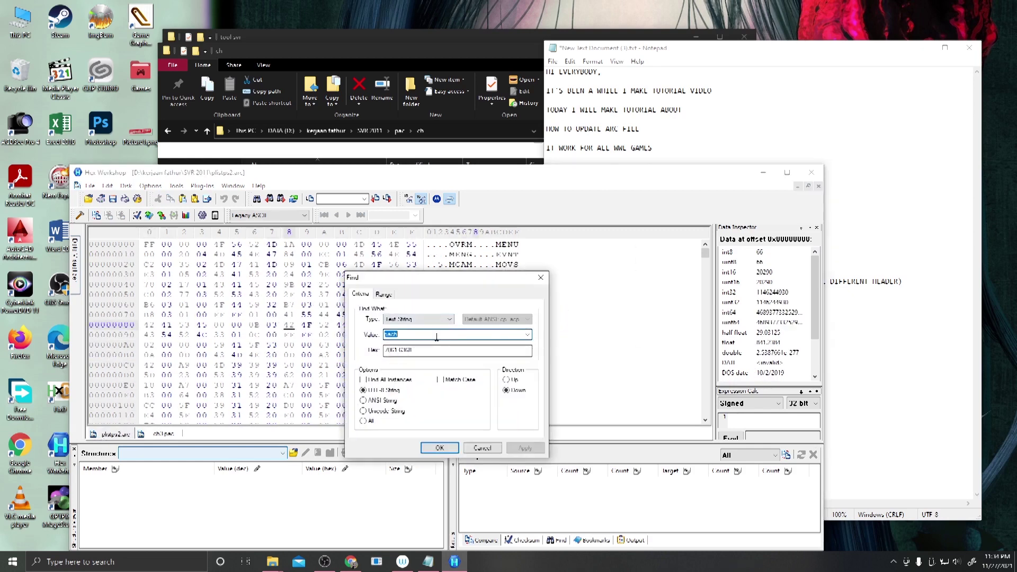
right_click(437, 337)
left_click(462, 383)
left_click(439, 448)
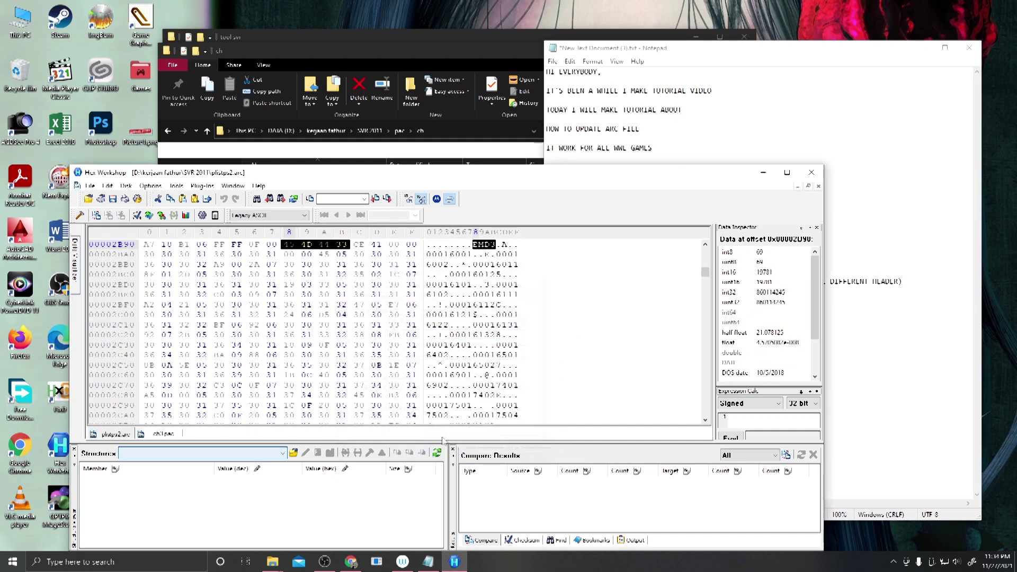
left_click(288, 244)
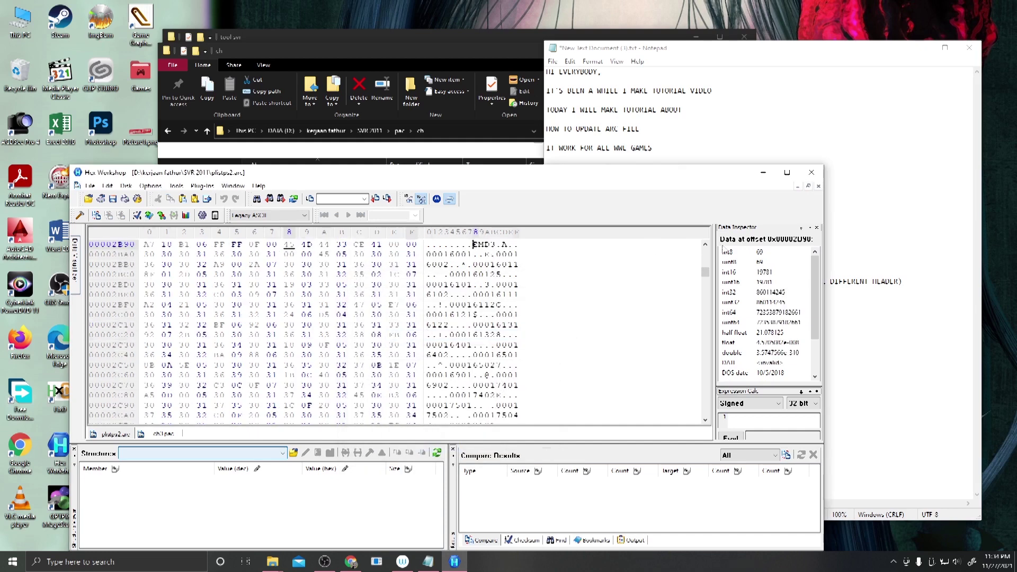
Start a new Notepad line reading "IN ARC FILE, IT STILL" below the search note.
left_click(868, 263)
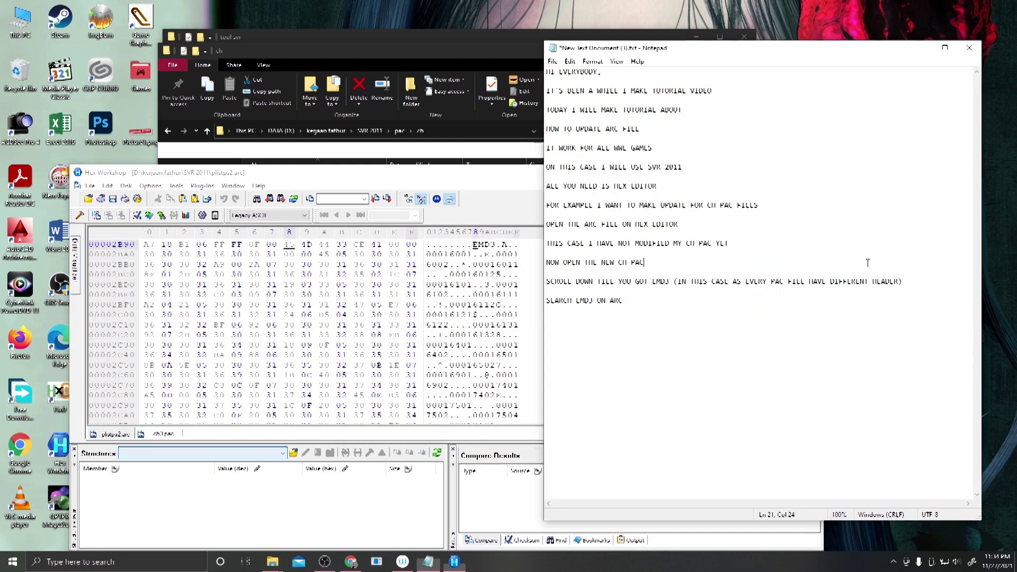
left_click(736, 335)
type("IN ARC FILE")
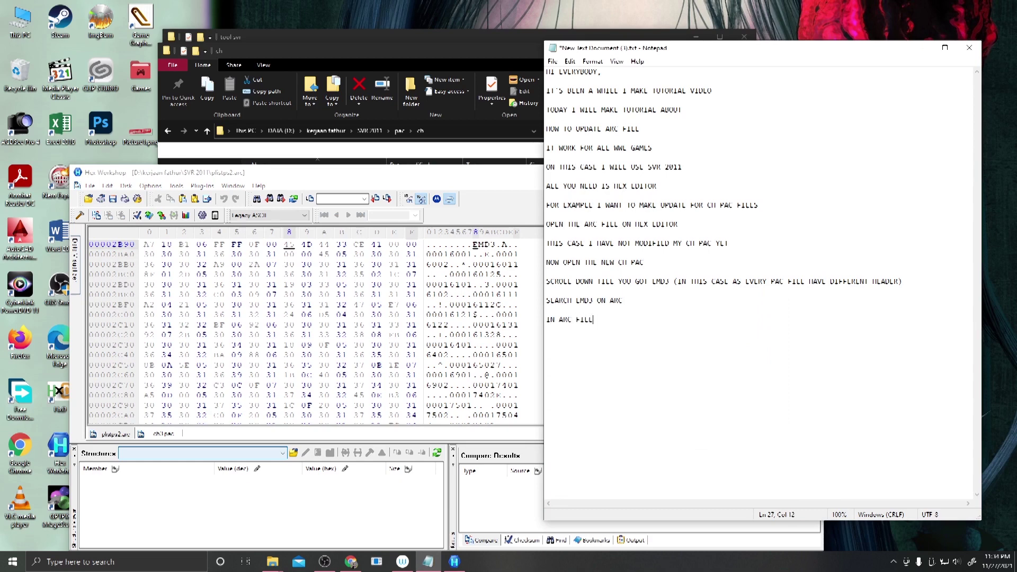
type(", IT STILL")
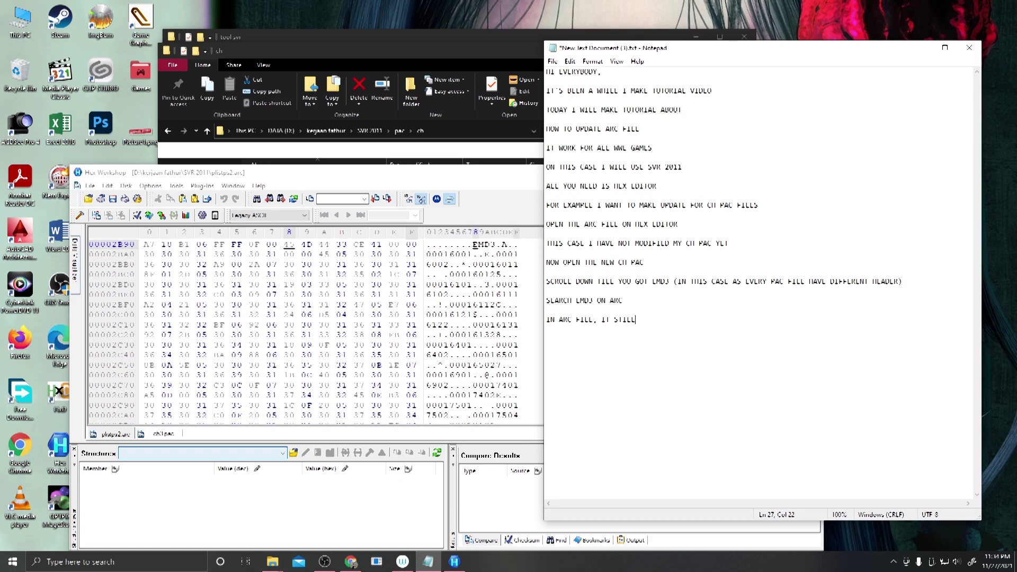